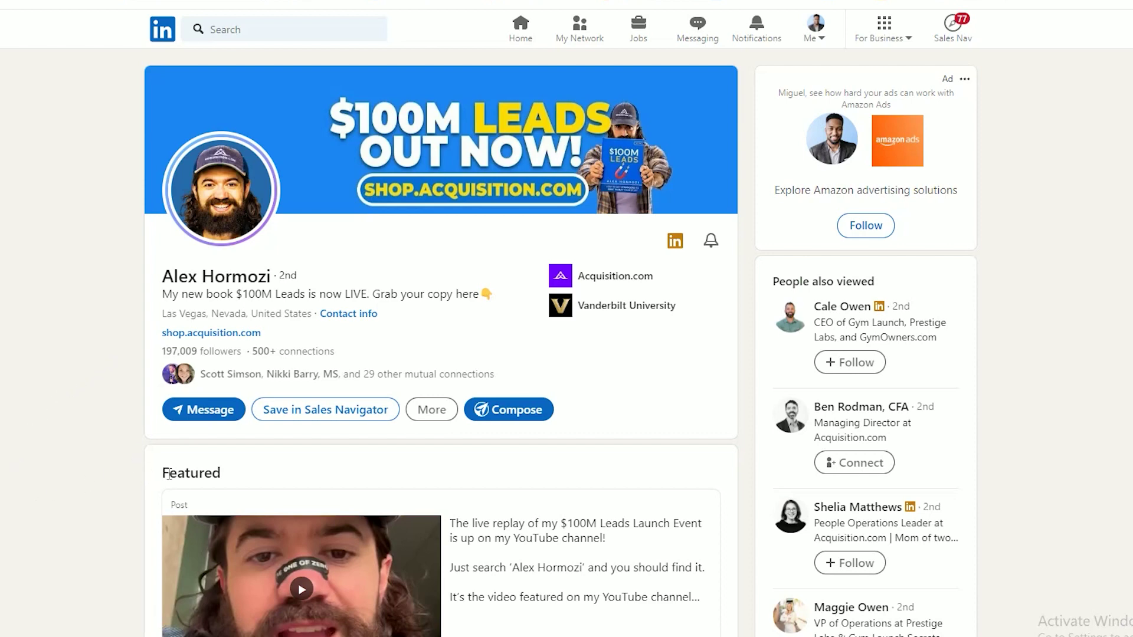
Start a new message sharing the Acquisition.com founder's profile and select the profile link in the message body.
left_click(433, 410)
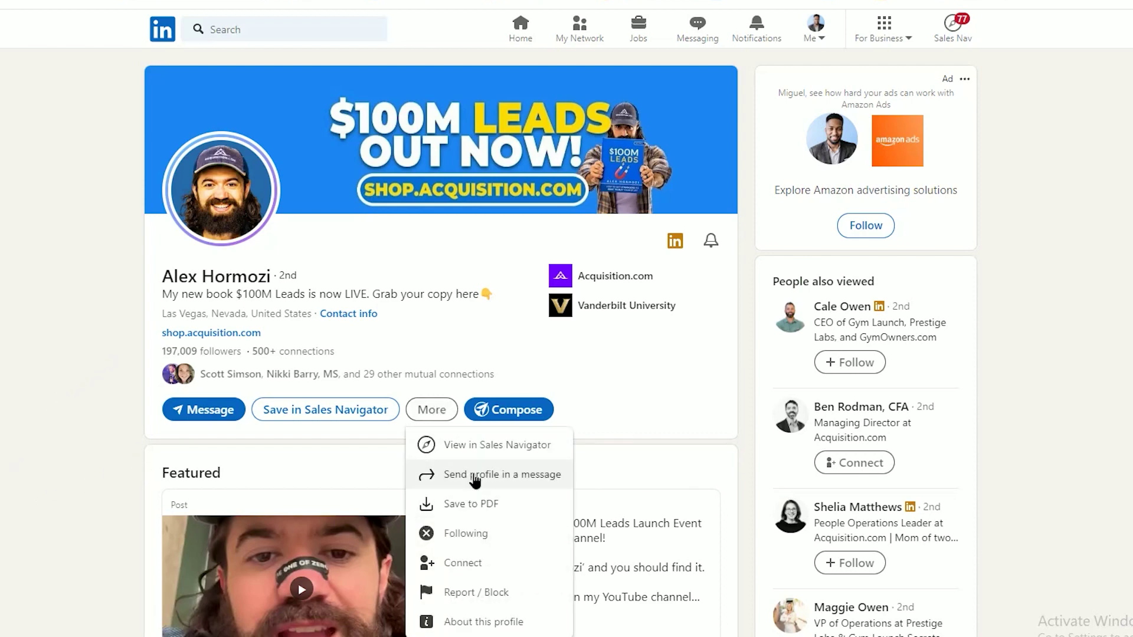
left_click(456, 471)
triple_click(703, 603)
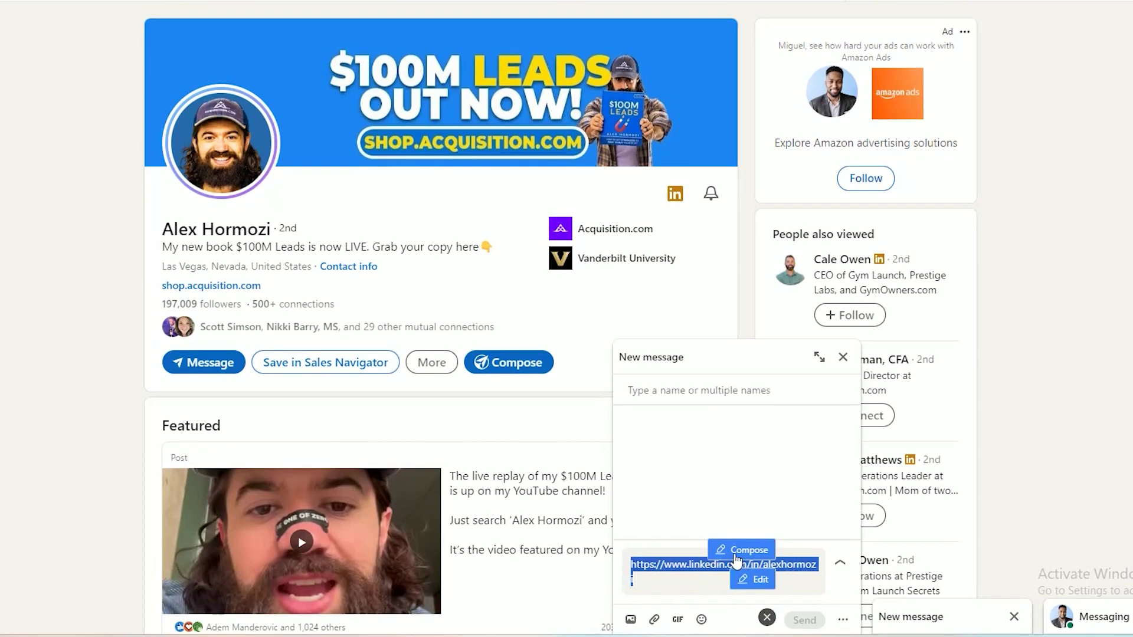
left_click(1080, 189)
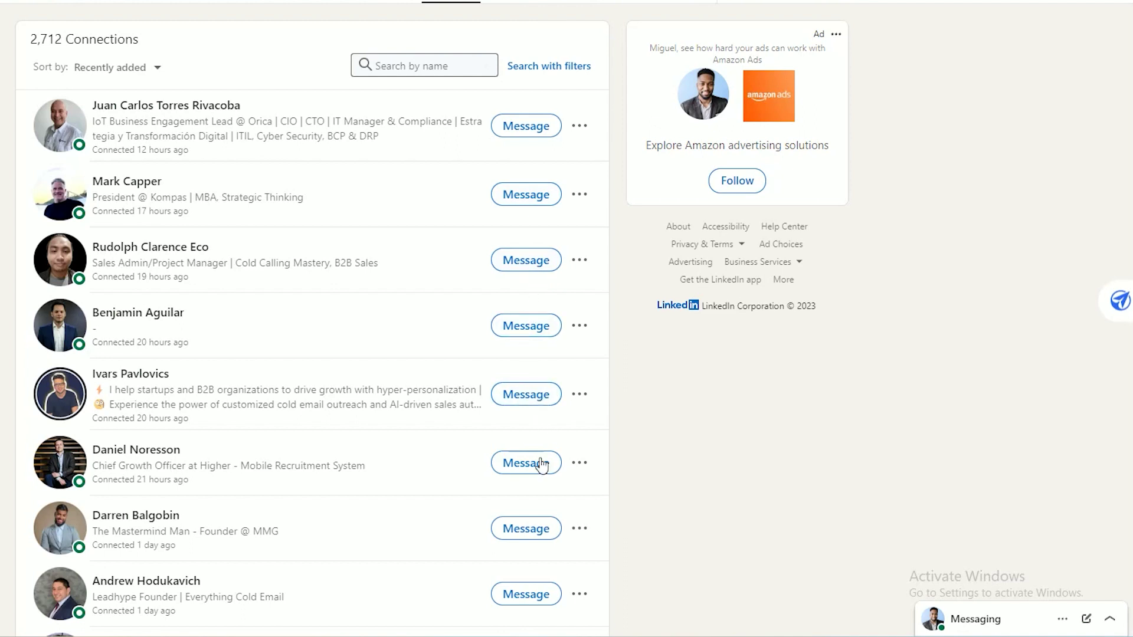
Open a chat with the Leadhype founder, show the assistant's Compose and Edit options, and close the chat.
left_click(535, 607)
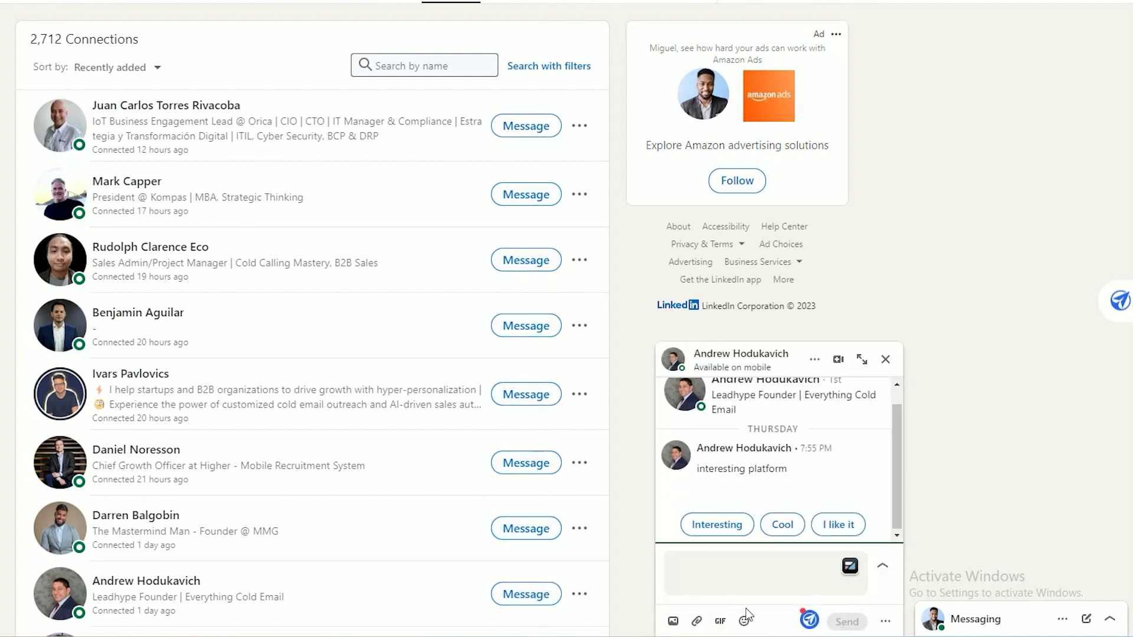
left_click(808, 620)
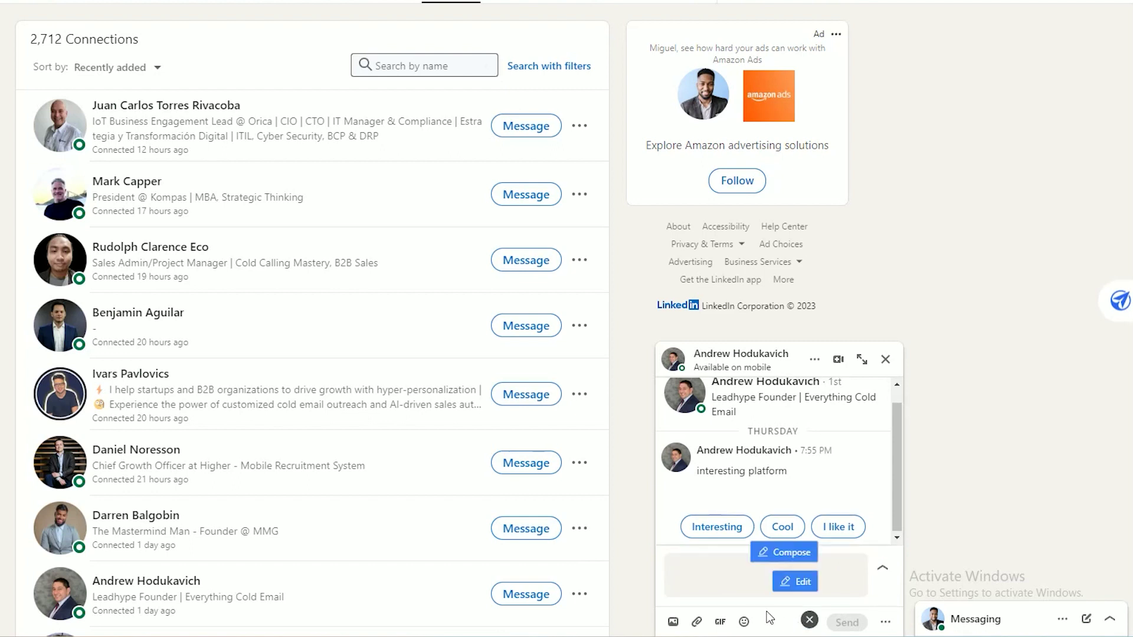
left_click(887, 360)
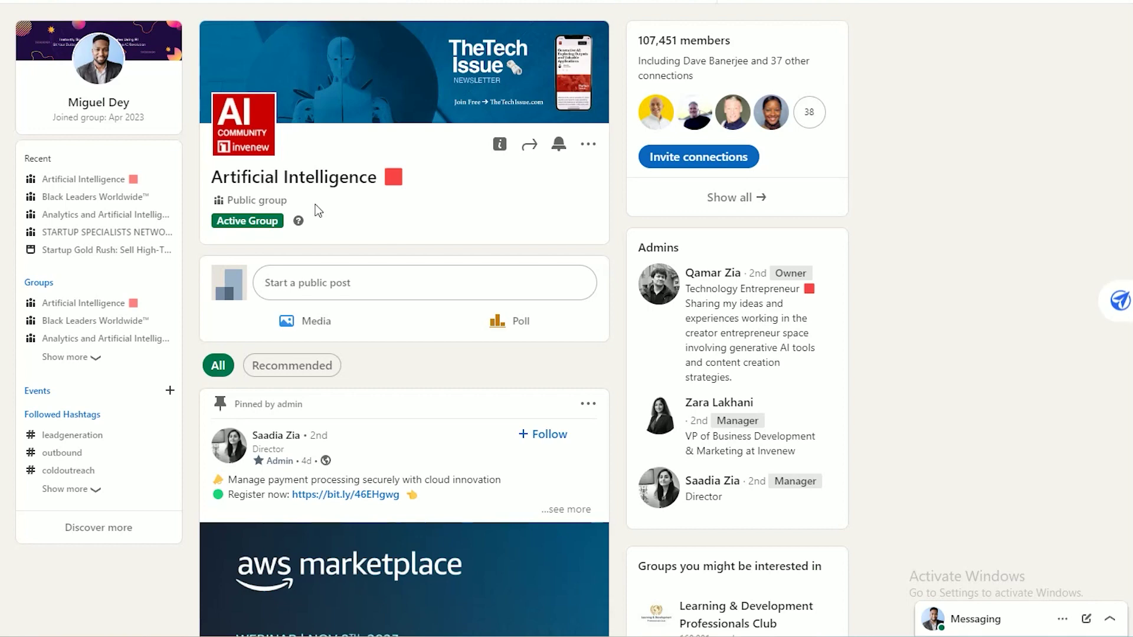
From the Artificial Intelligence group's full member list, view blank messages to the last two visible members, closing each one.
left_click(735, 199)
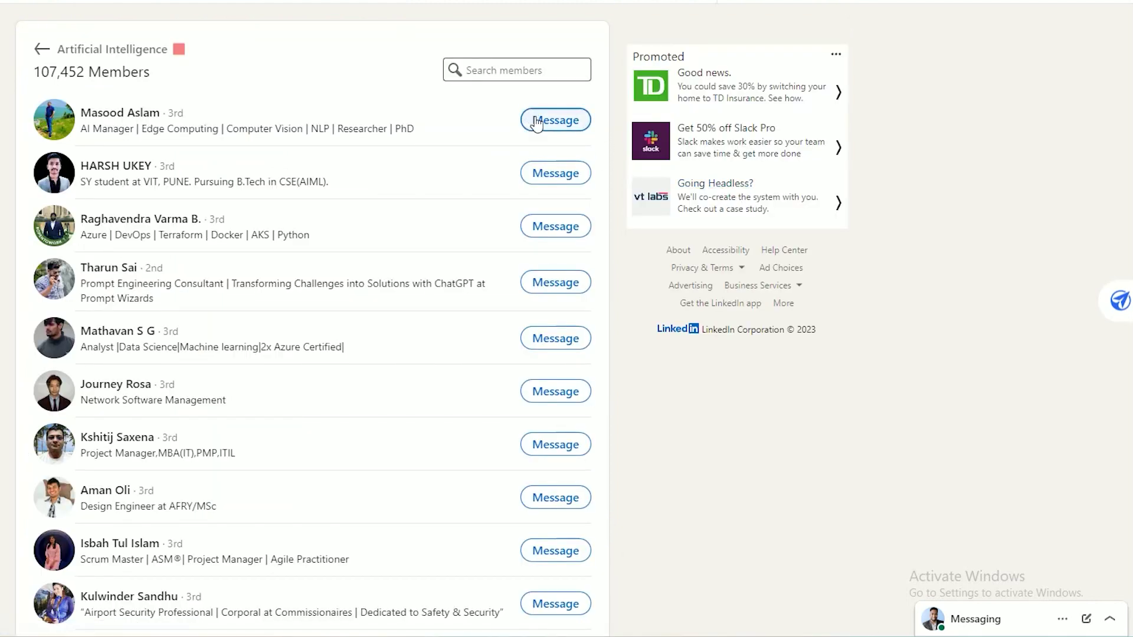
left_click(558, 607)
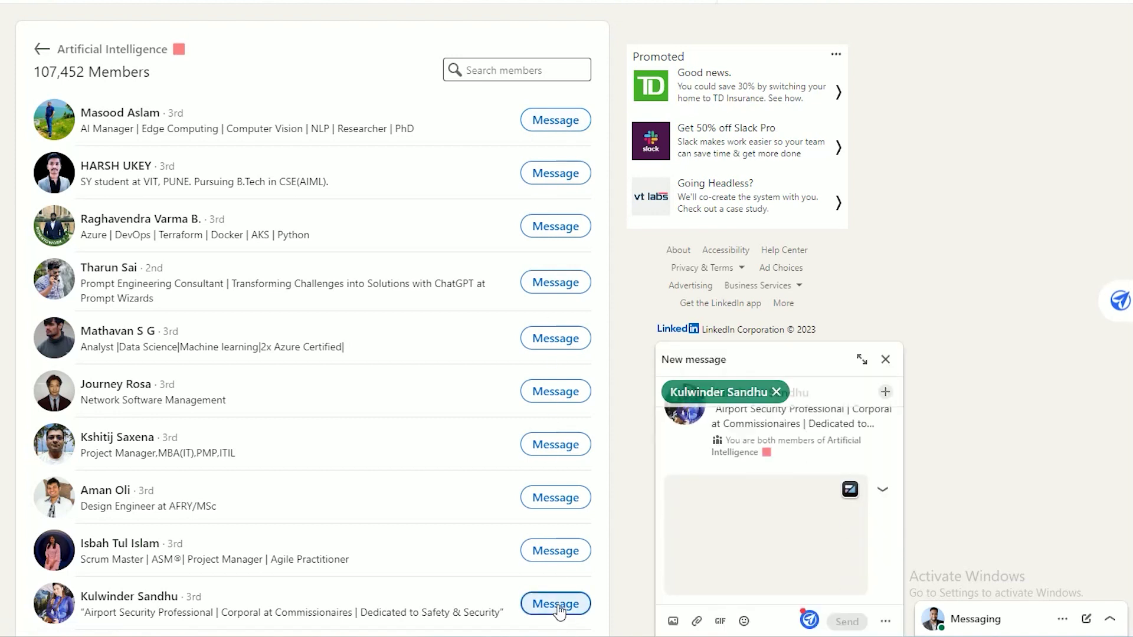
left_click(885, 359)
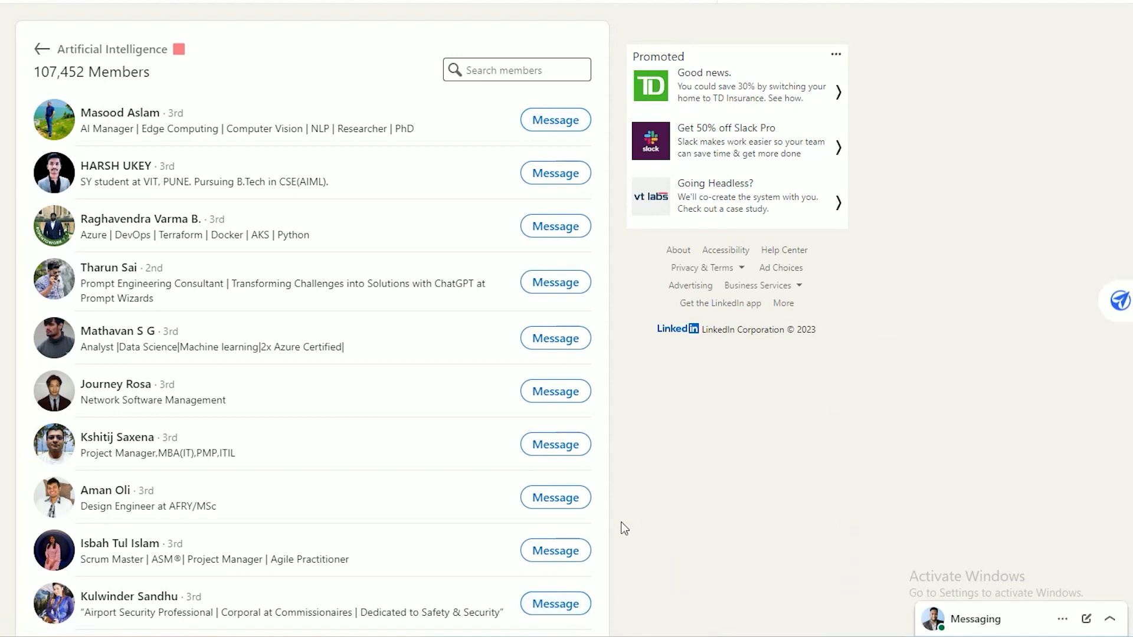
left_click(554, 551)
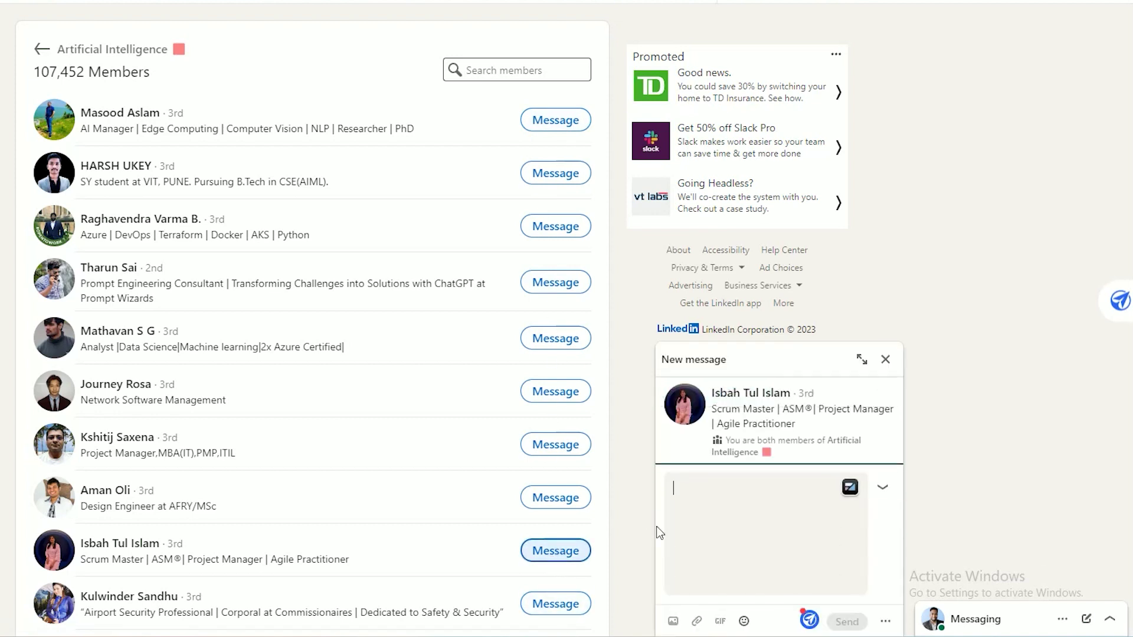
left_click(885, 360)
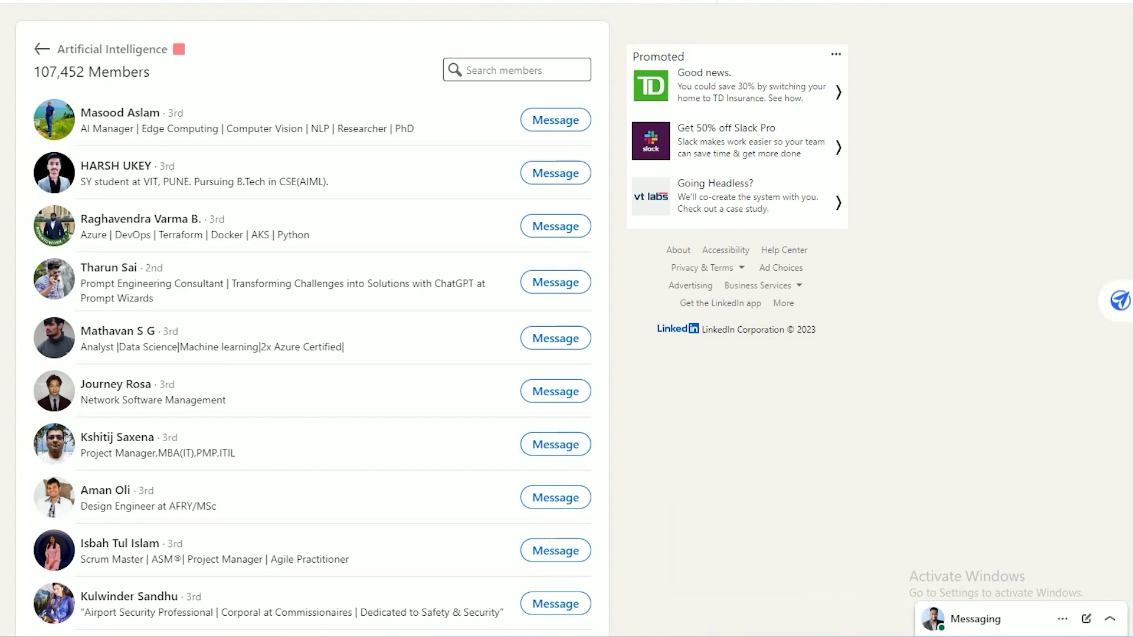
Switch to the Sales Navigator lead results, view a new InMail to the Titan Talent Partners CEO, and close it.
left_click(142, 0)
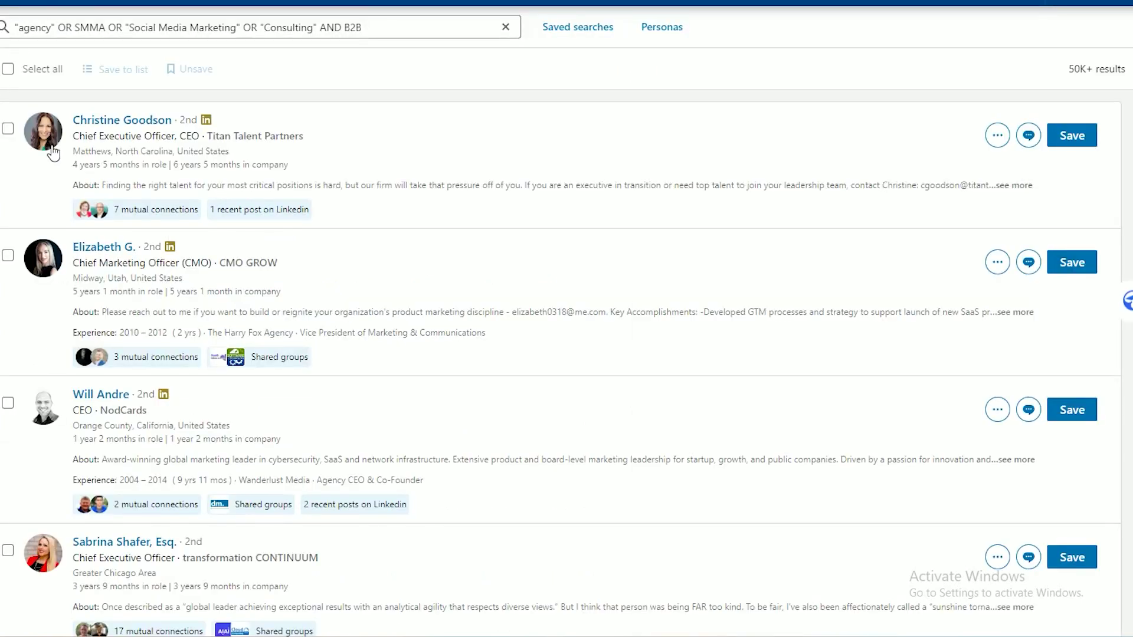
left_click(142, 120)
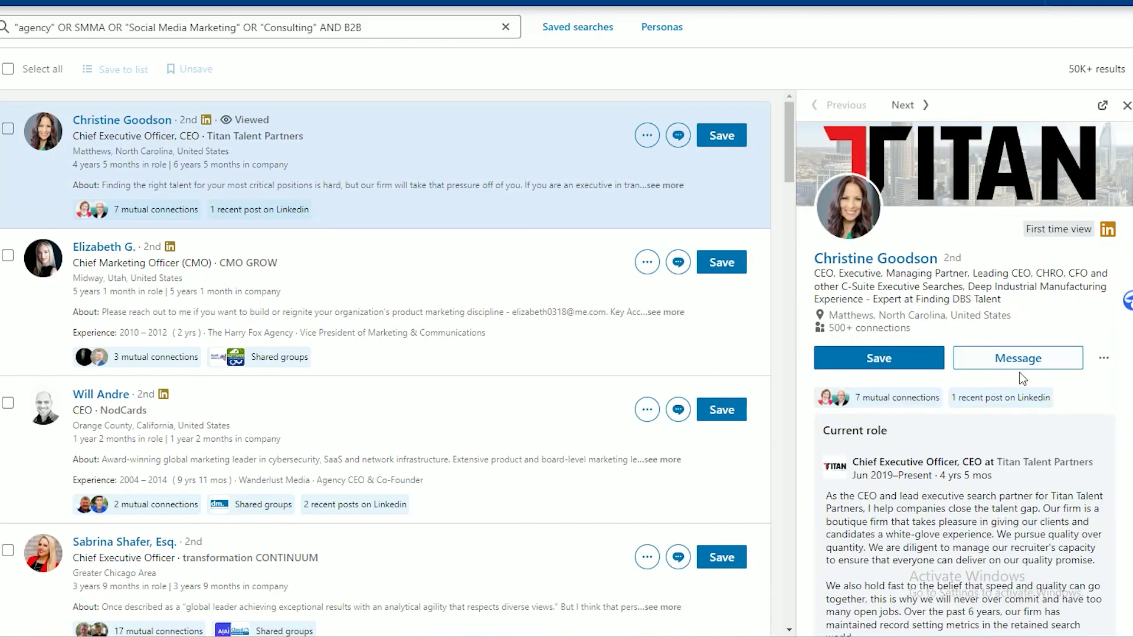
left_click(1011, 363)
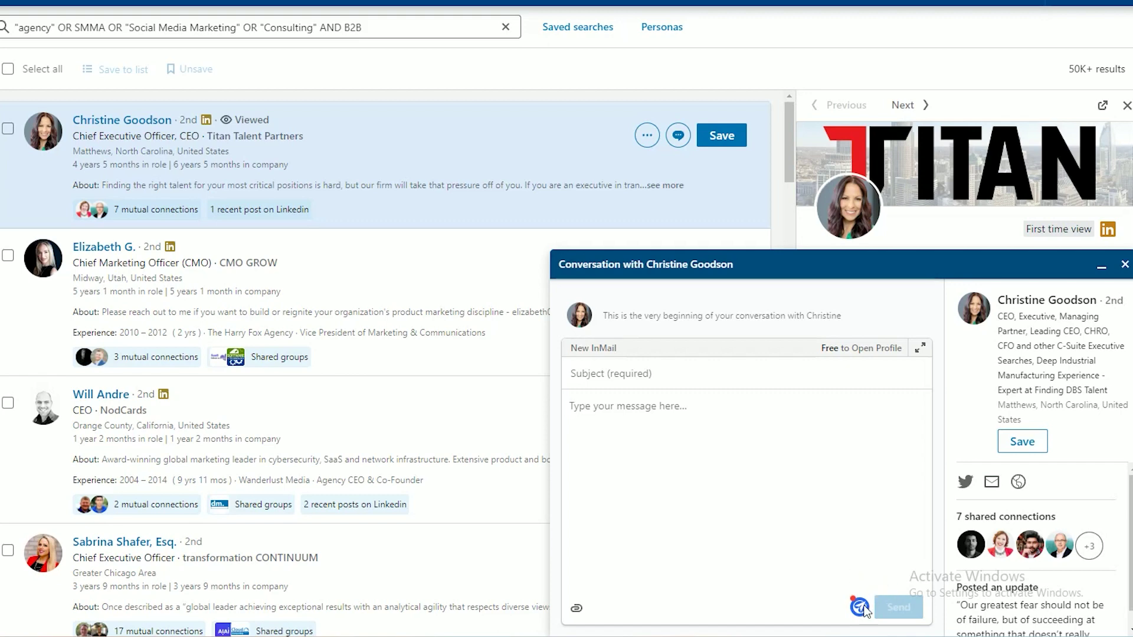
left_click(1124, 265)
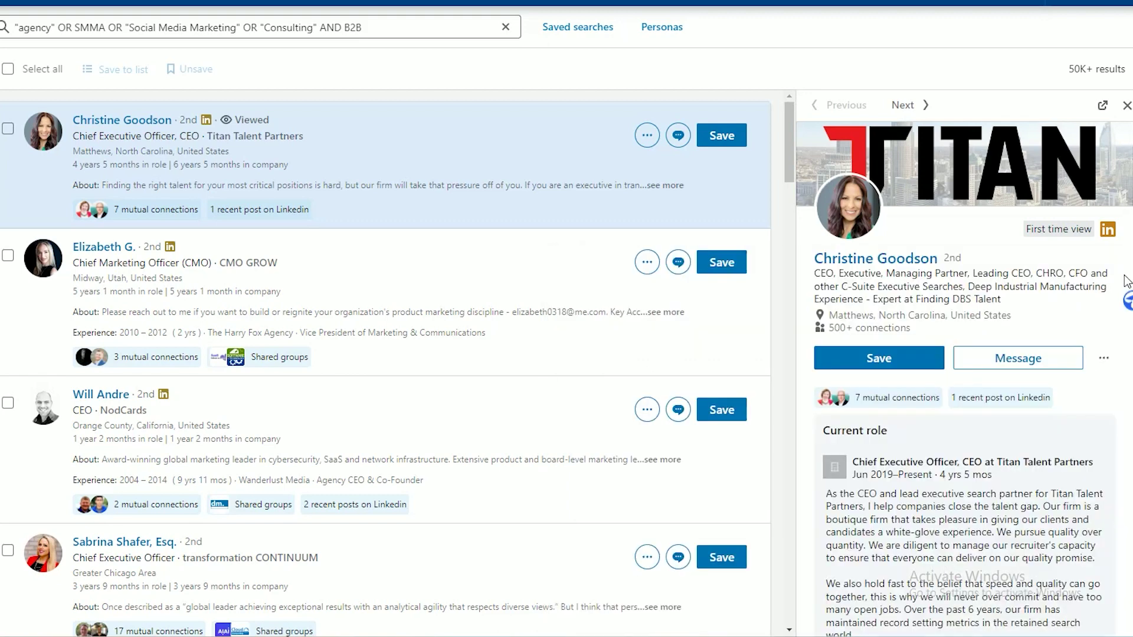
View the connection invitation dialog for the Titan Talent Partners CEO and close it without sending.
left_click(647, 135)
left_click(632, 182)
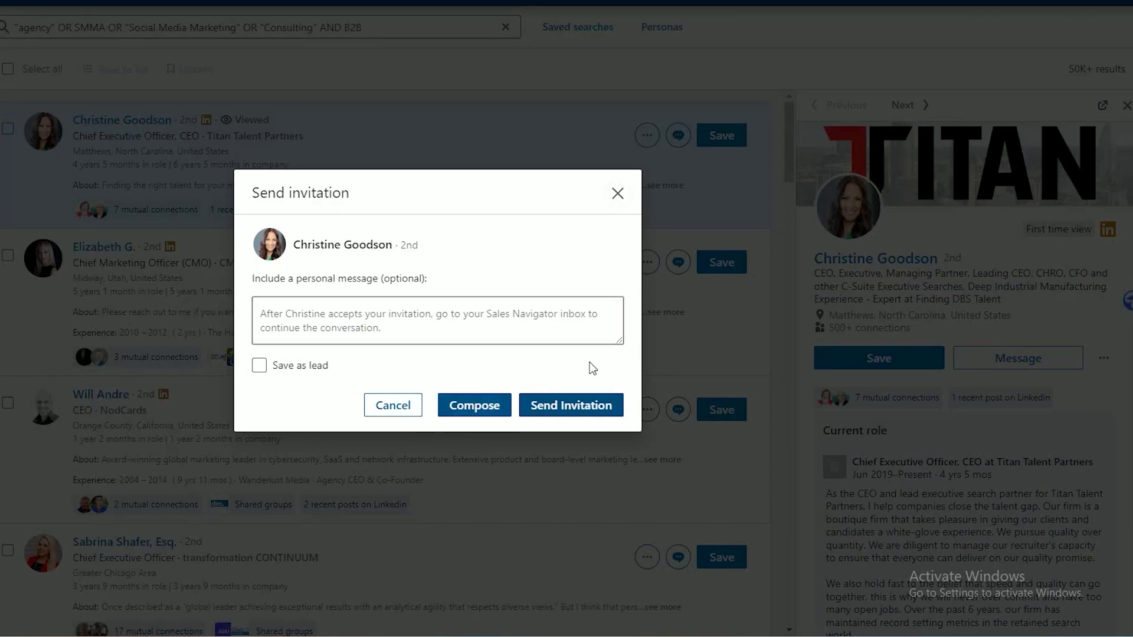
left_click(618, 193)
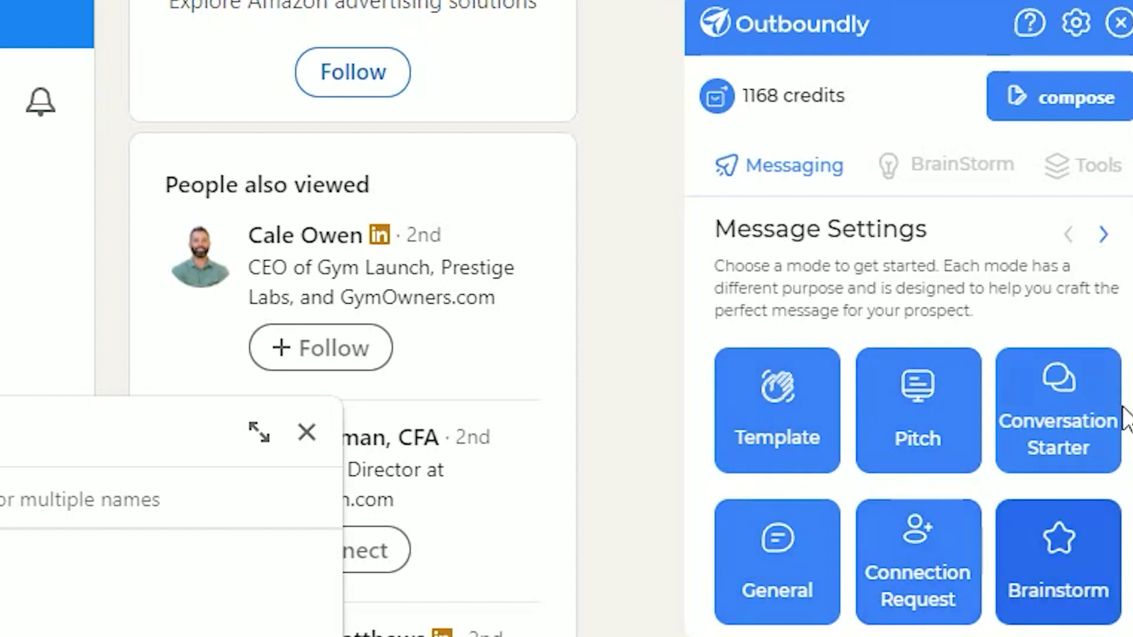
Look through the Outboundly message modes and examine the Pitch mode's preset, product and message info fields, returning to the mode list.
left_click(1103, 236)
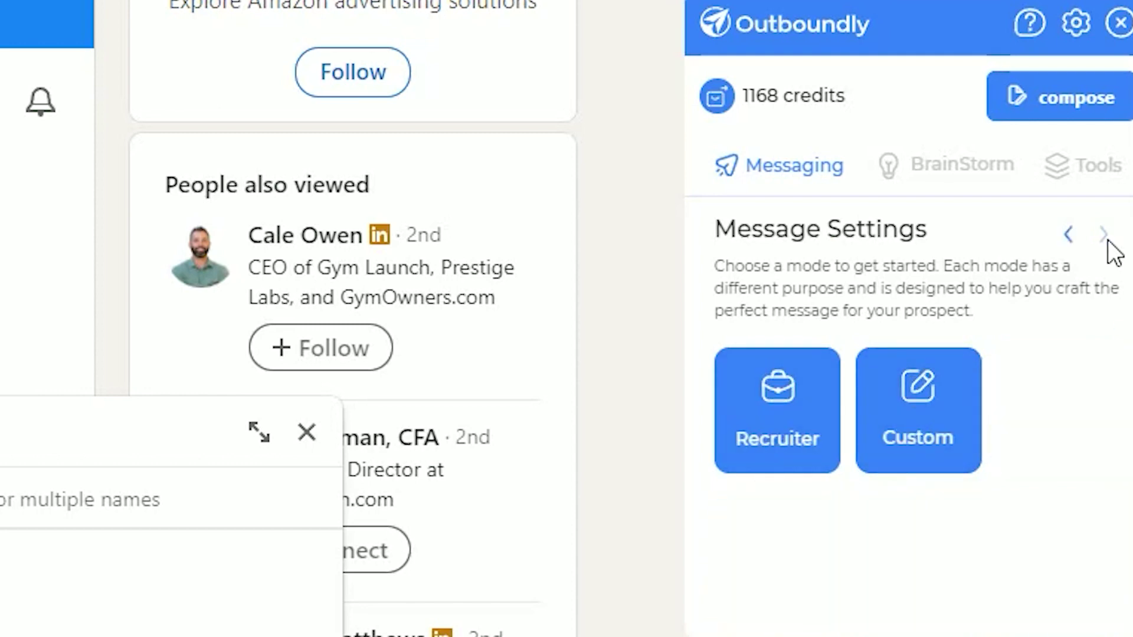
left_click(1068, 236)
left_click(903, 428)
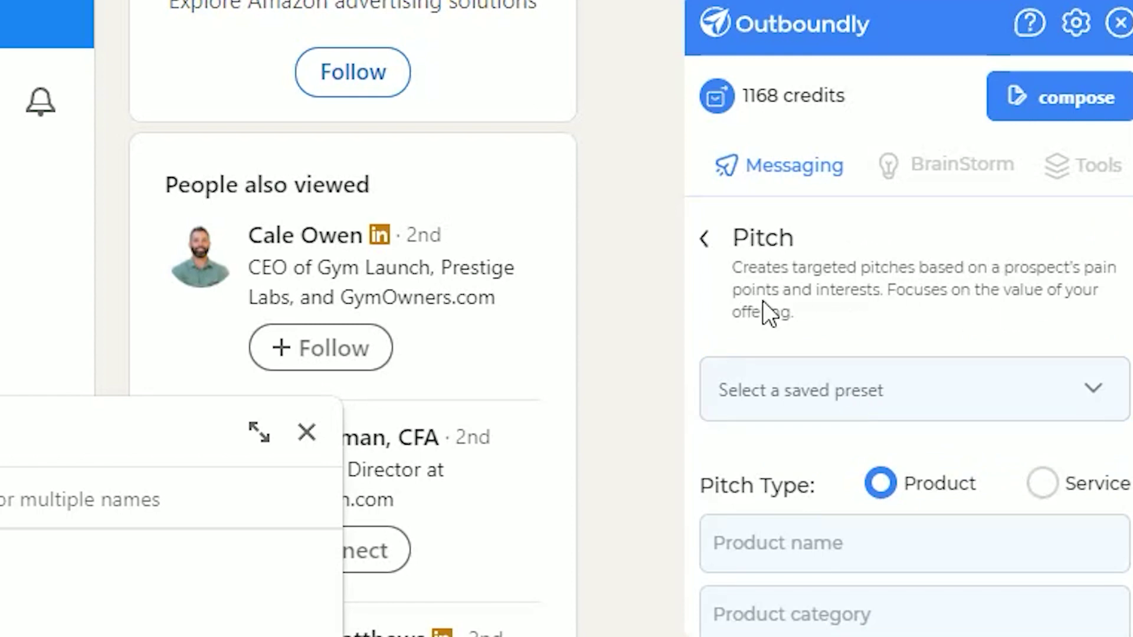
scroll(799, 379, "down", 2)
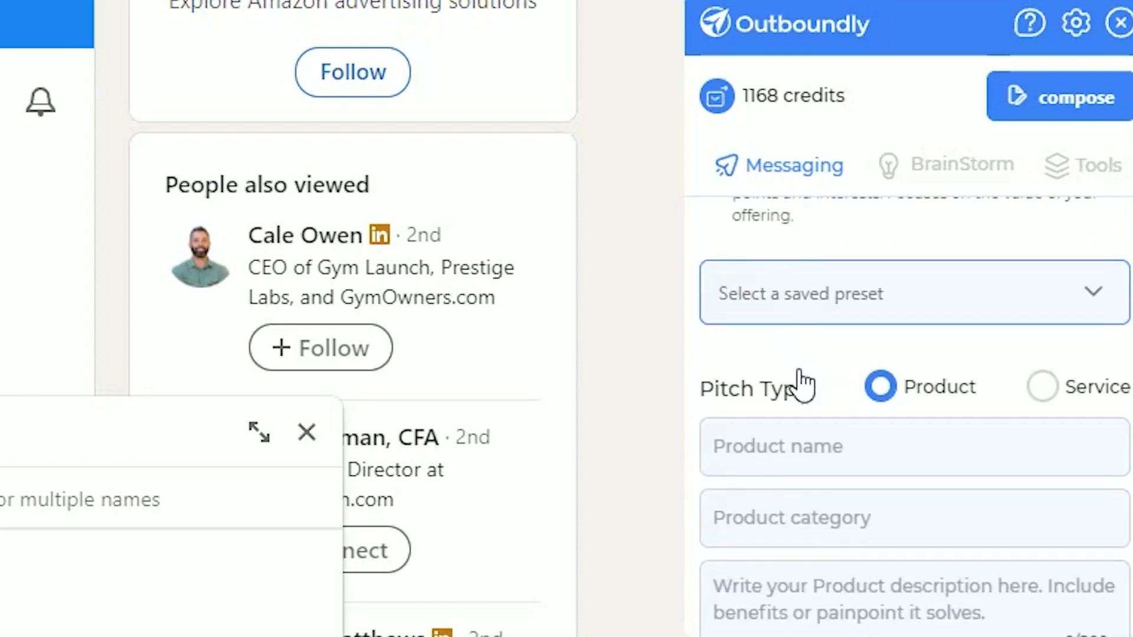
scroll(803, 384, "down", 1)
left_click(826, 549)
scroll(857, 571, "down", 2)
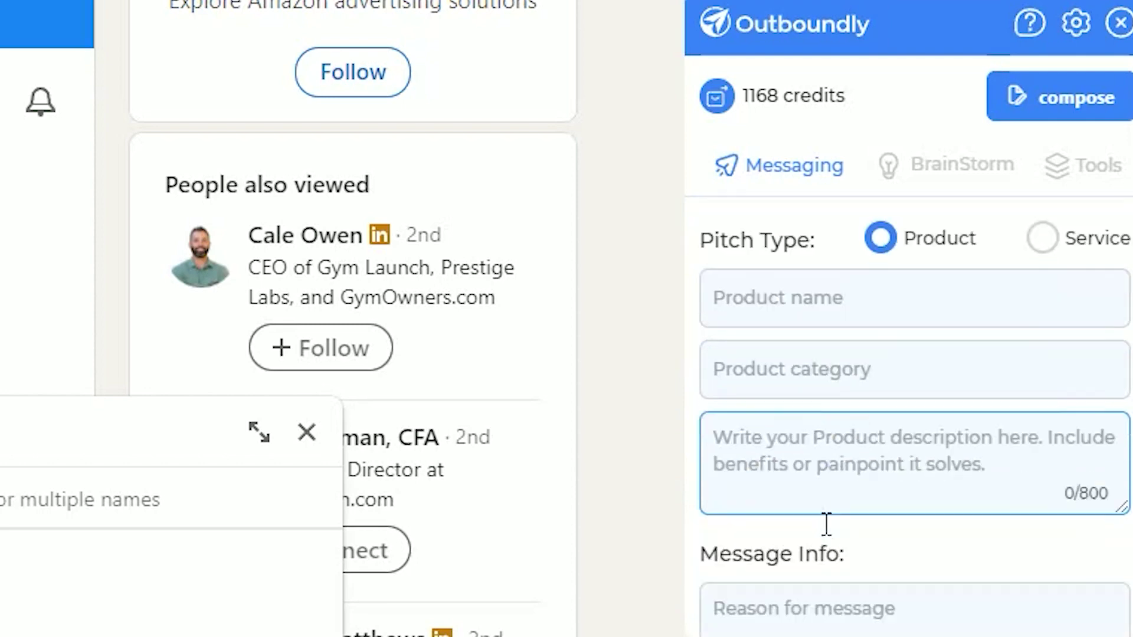
scroll(826, 531, "down", 1)
left_click(847, 596)
scroll(817, 542, "up", 6)
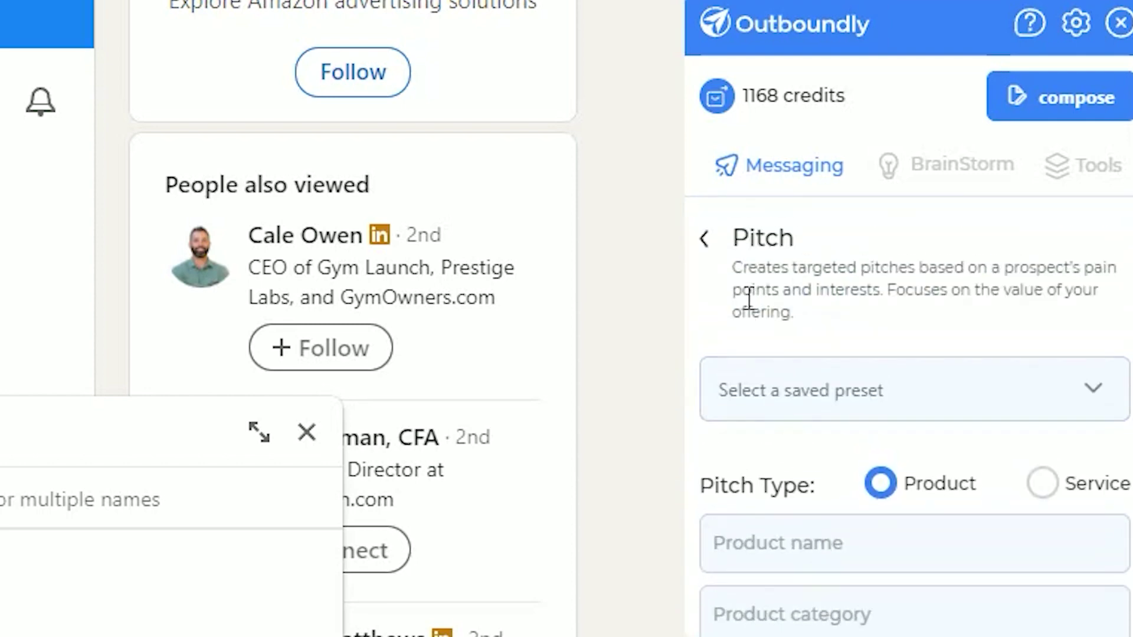
left_click(707, 240)
Examine the Conversation Starter mode's offering and relationship end goal fields, and return to the mode list.
left_click(999, 430)
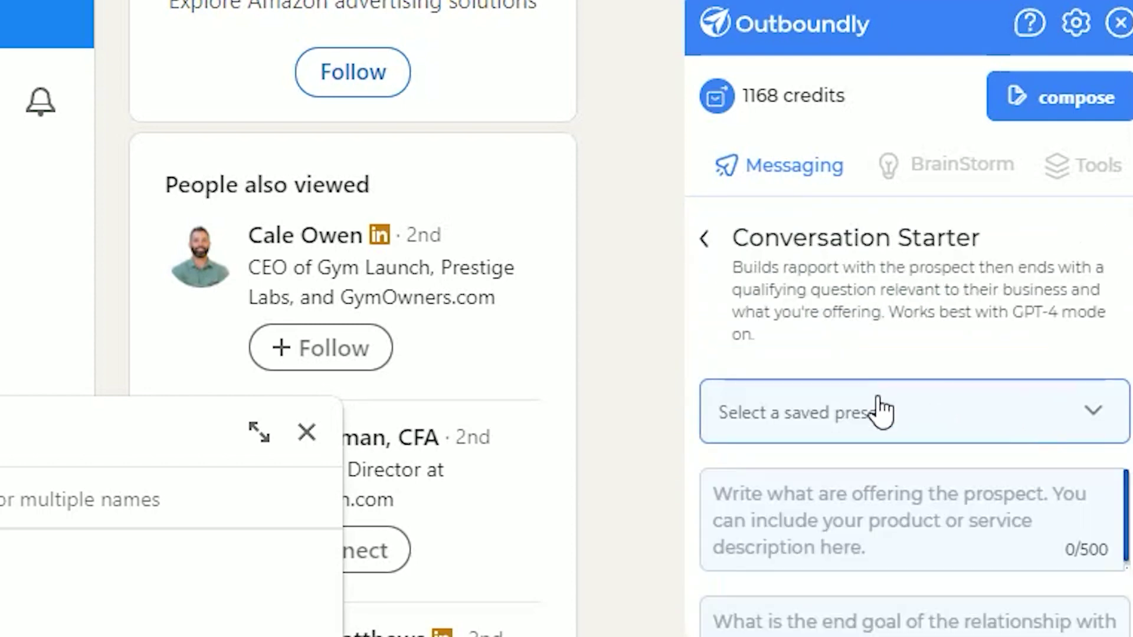
left_click(866, 505)
scroll(826, 531, "down", 3)
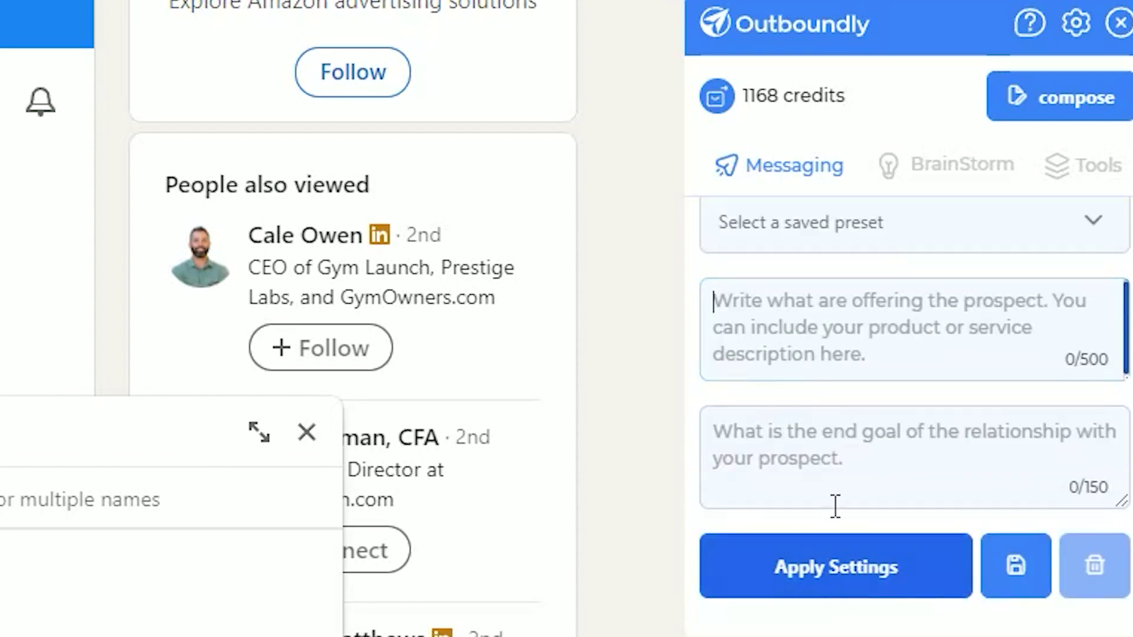
left_click(817, 486)
scroll(817, 486, "up", 3)
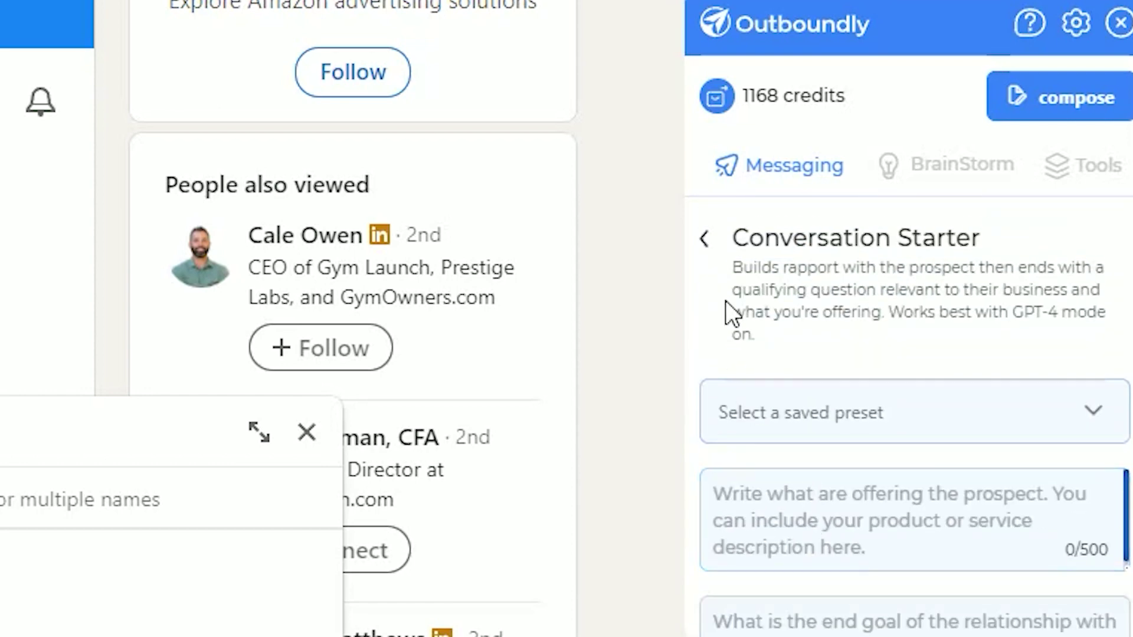
left_click(705, 239)
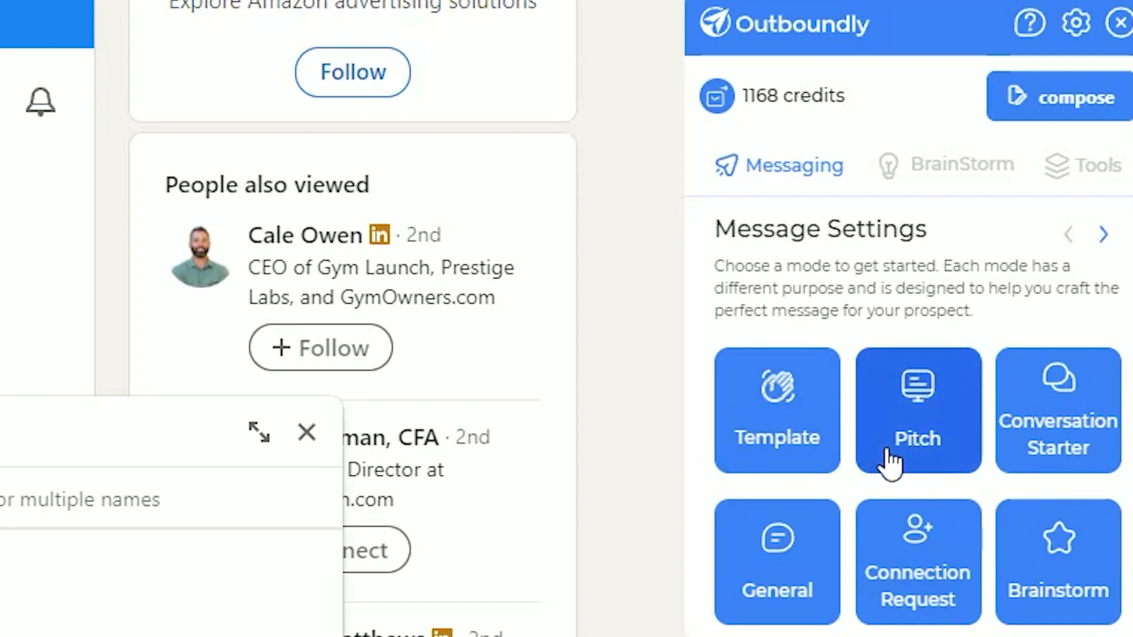
Open Outboundly's general message settings and look through the available message tones, leaving Creative selected.
left_click(1078, 27)
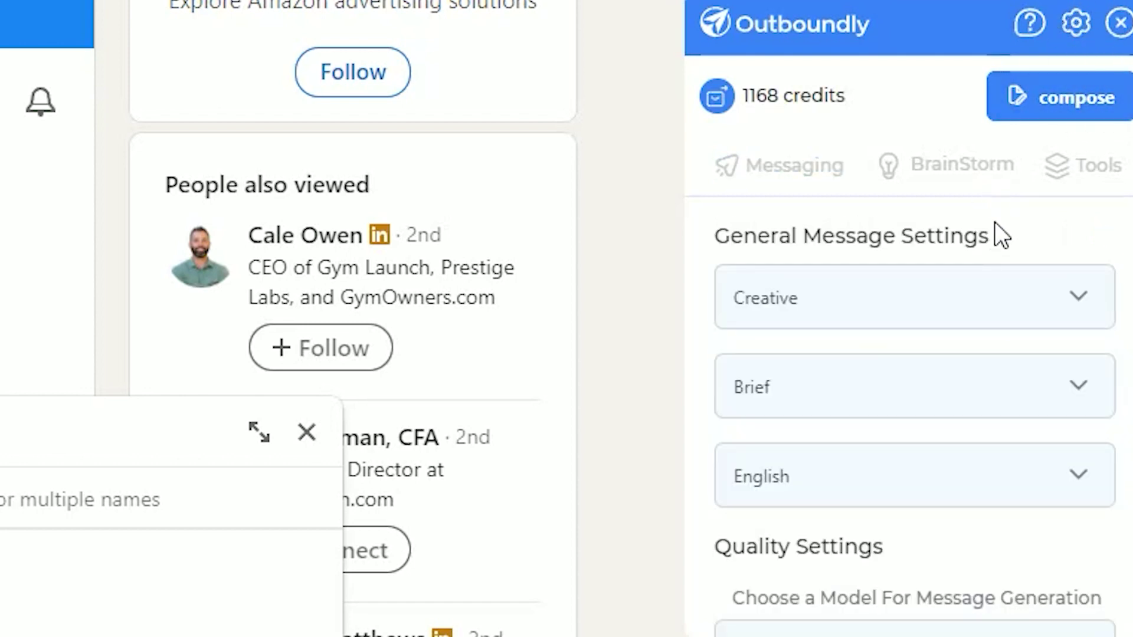
left_click(986, 298)
scroll(903, 398, "down", 2)
scroll(895, 401, "down", 2)
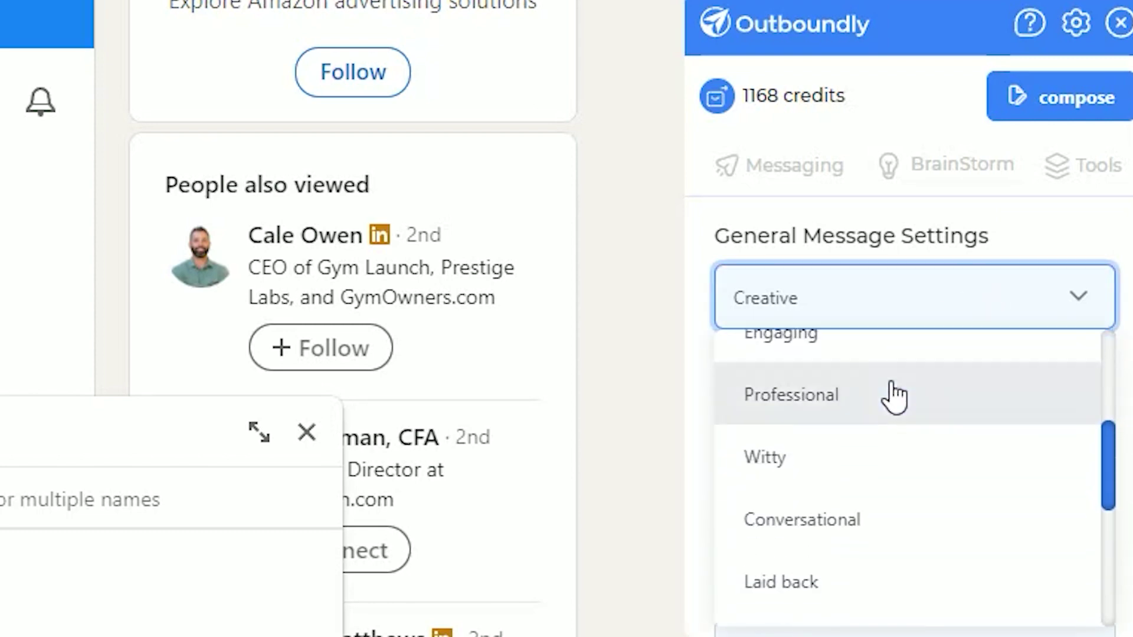
scroll(879, 437, "down", 3)
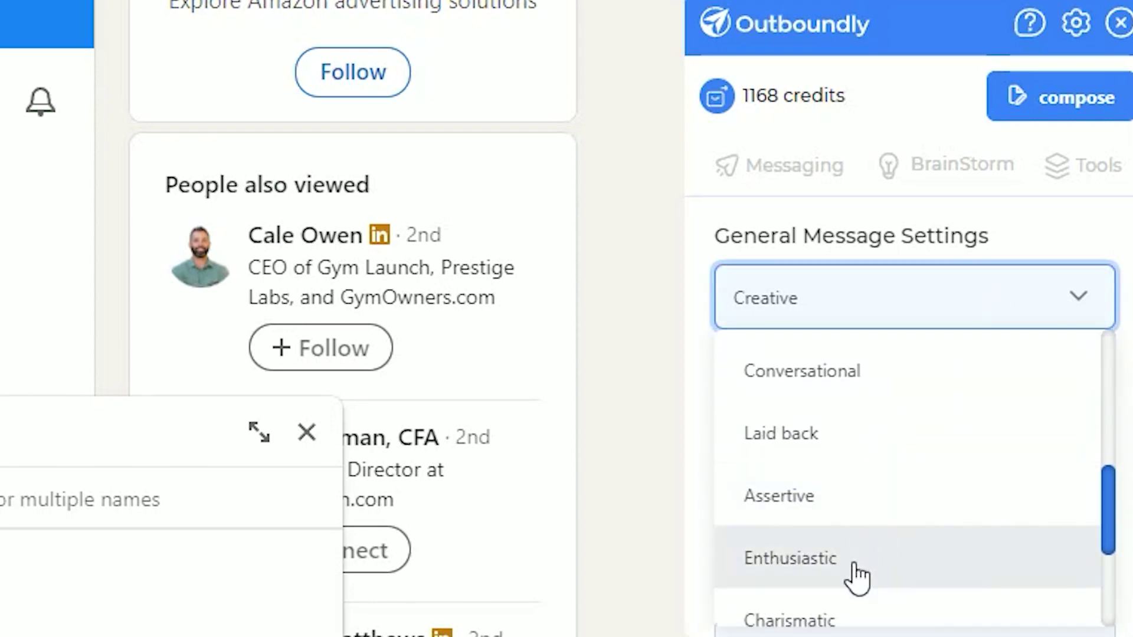
left_click(878, 303)
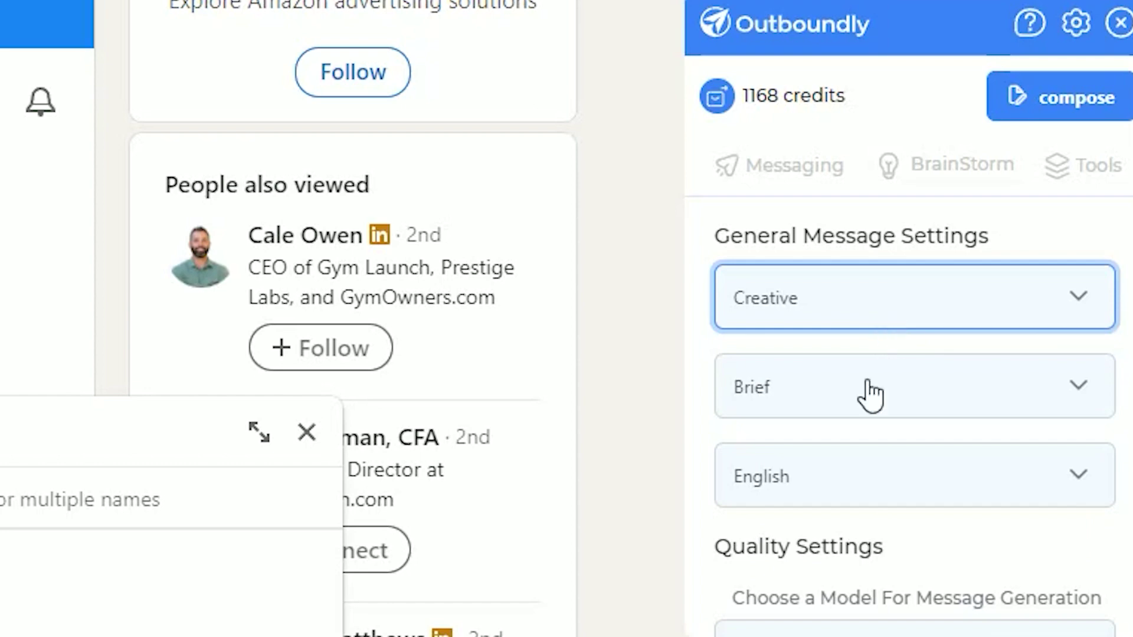
Choose Brief as the message length and review the language and the models for message generation and page analysis.
left_click(891, 406)
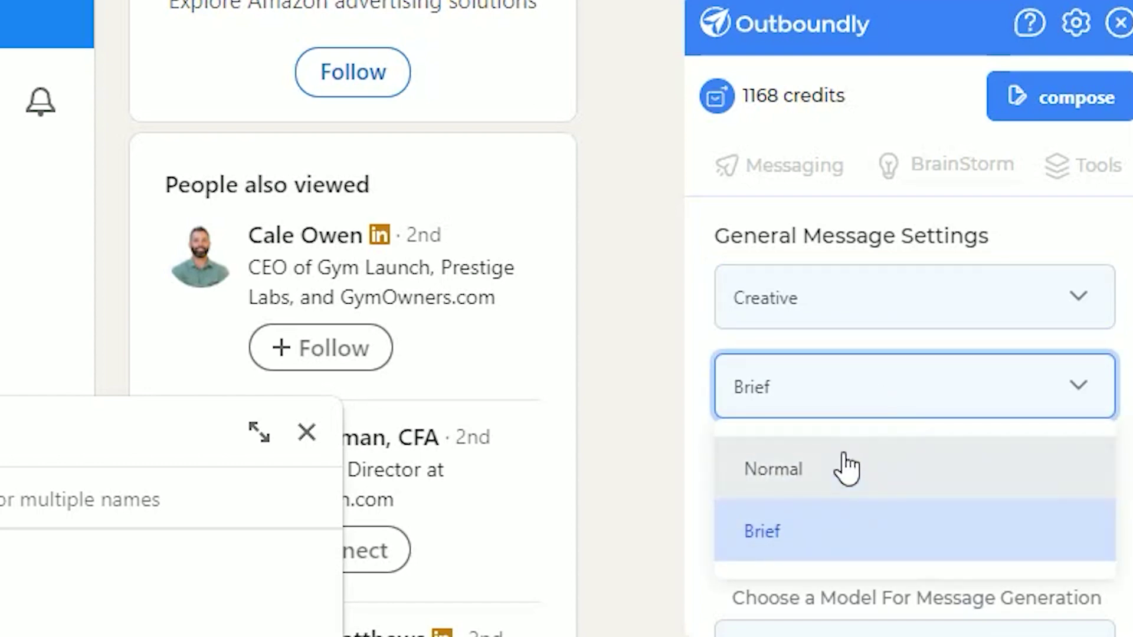
left_click(834, 533)
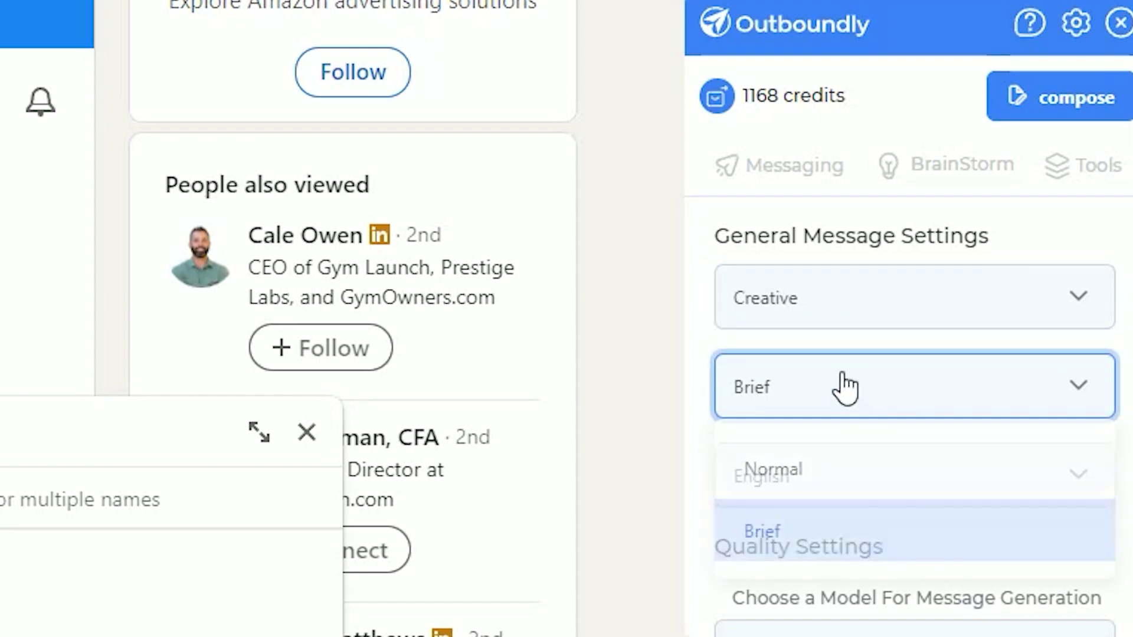
scroll(853, 388, "down", 1)
scroll(854, 389, "down", 2)
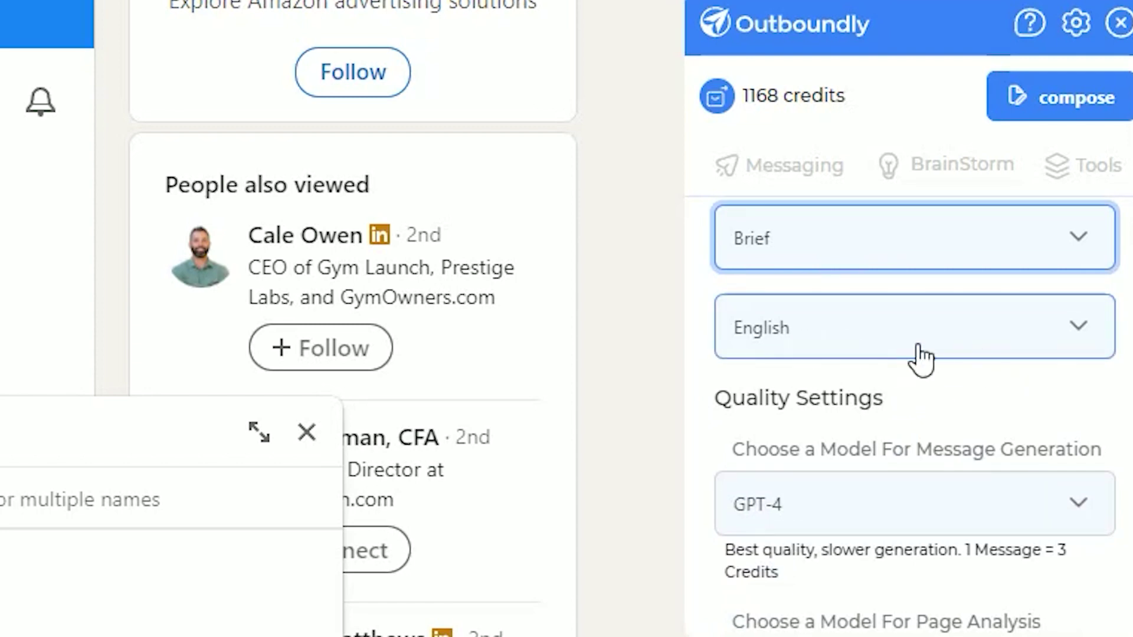
left_click(995, 336)
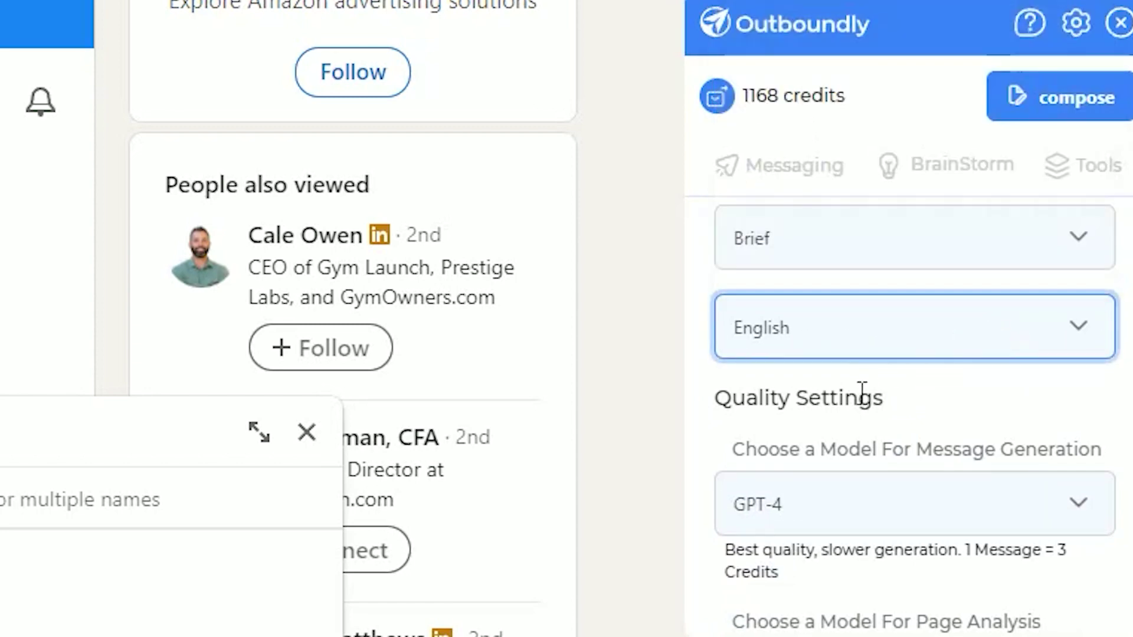
scroll(885, 413, "down", 2)
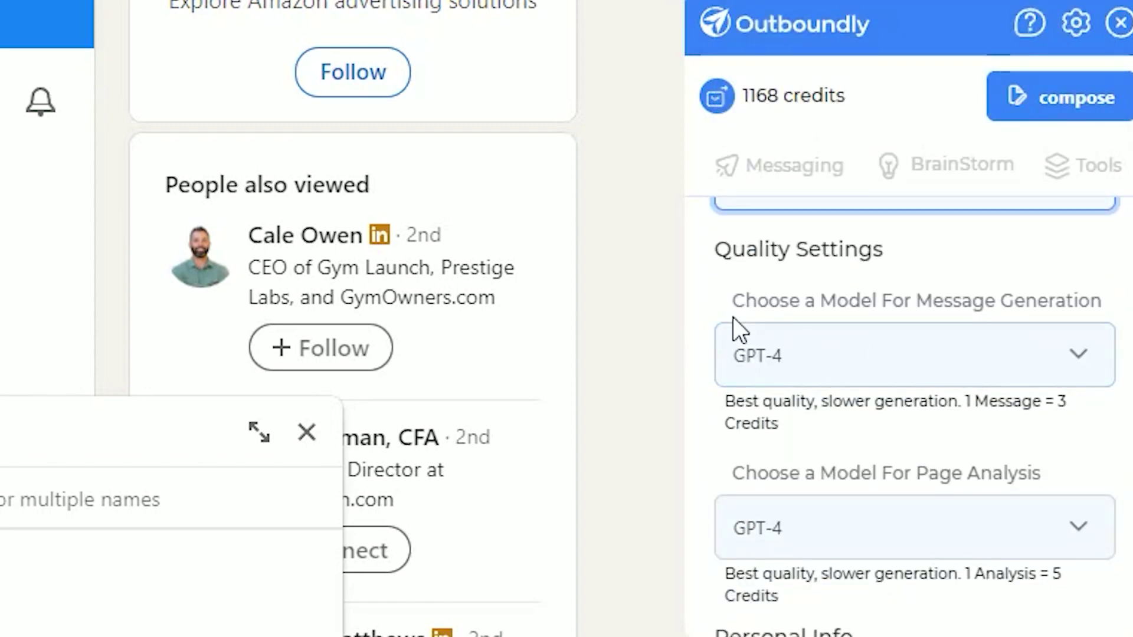
Look at the models available for message generation and select ChatGPT.
left_click(875, 361)
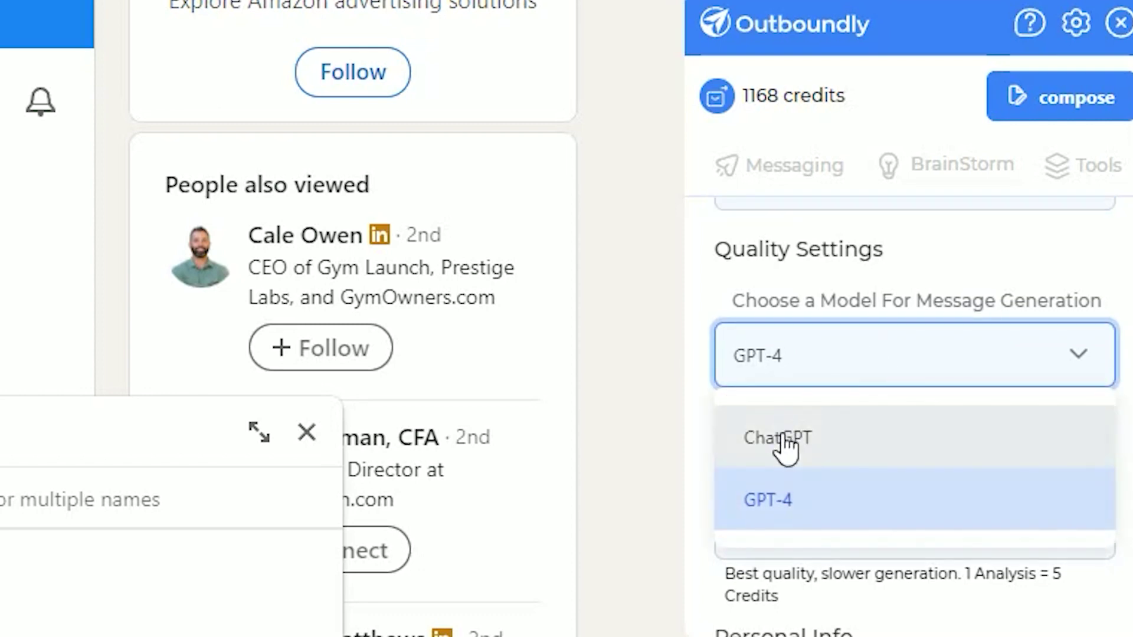
left_click(879, 313)
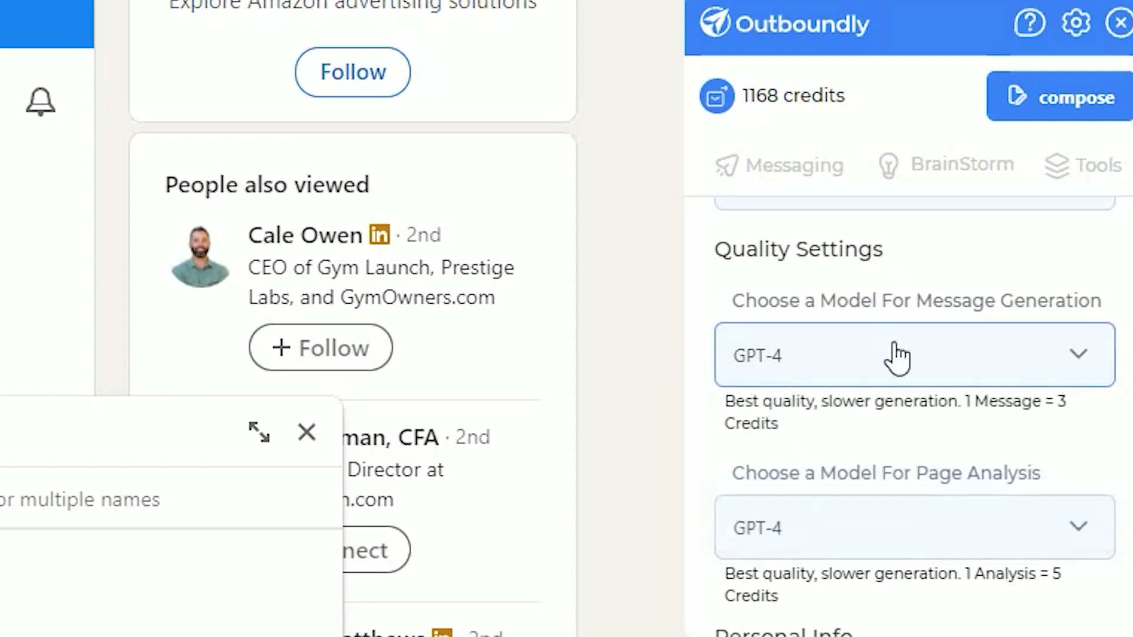
left_click(915, 372)
left_click(847, 434)
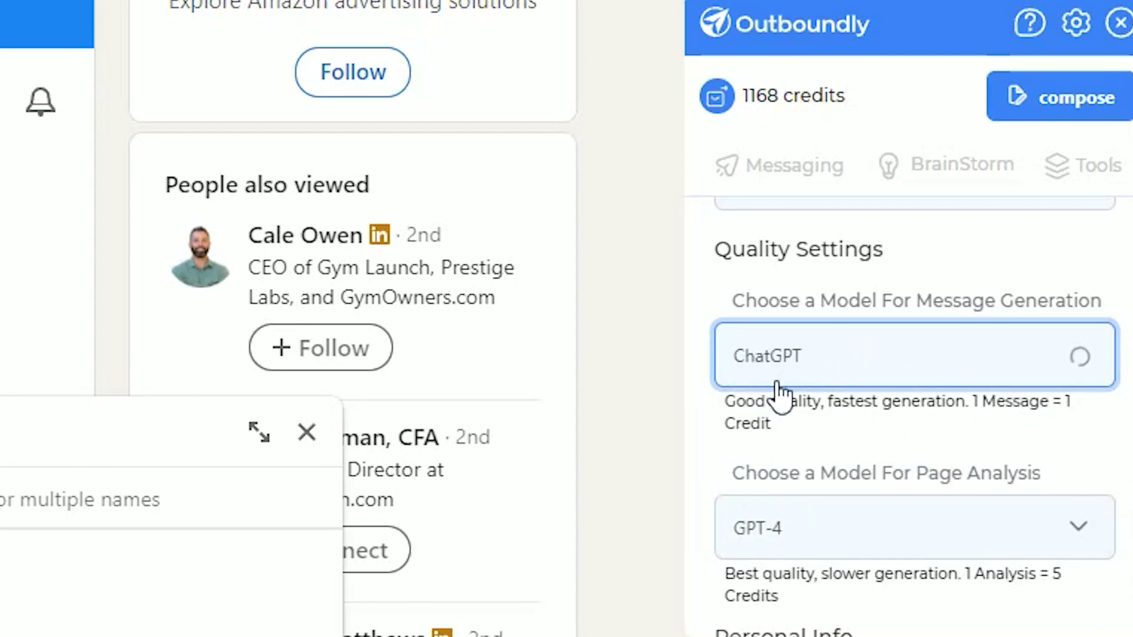
Set the page analysis model to ChatGPT.
scroll(923, 440, "down", 2)
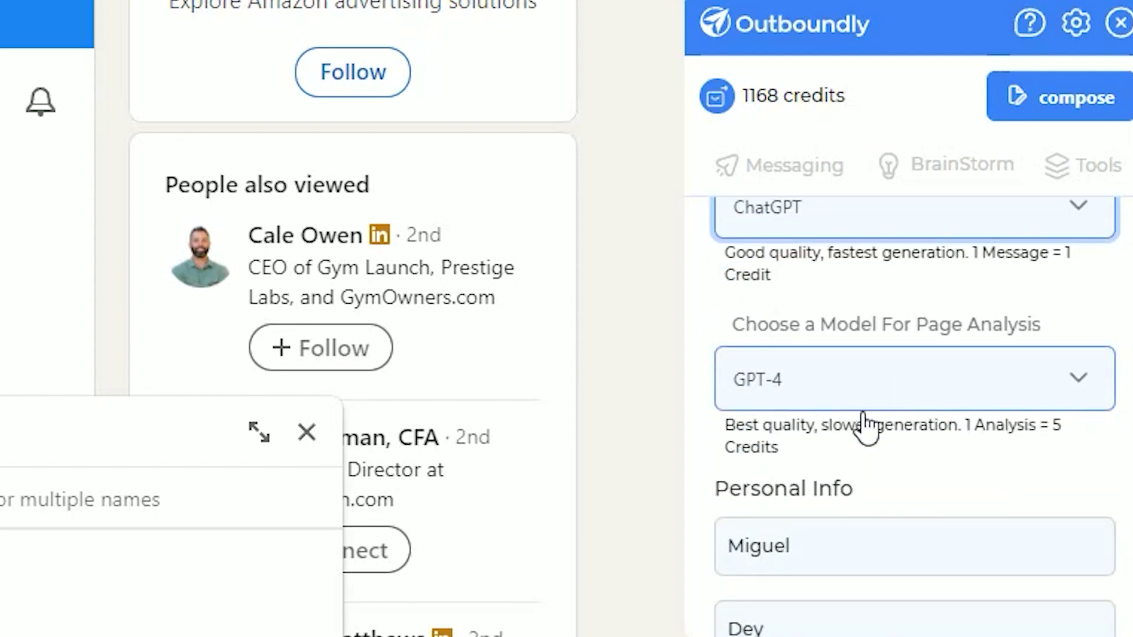
left_click(899, 385)
left_click(865, 401)
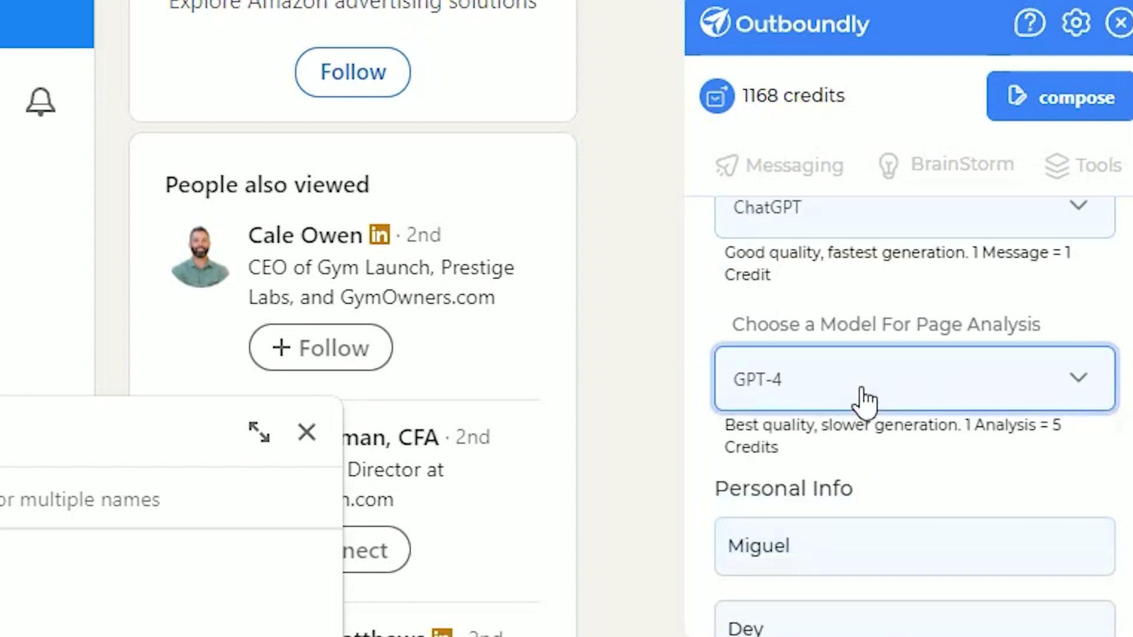
scroll(874, 466, "down", 4)
scroll(866, 279, "up", 2)
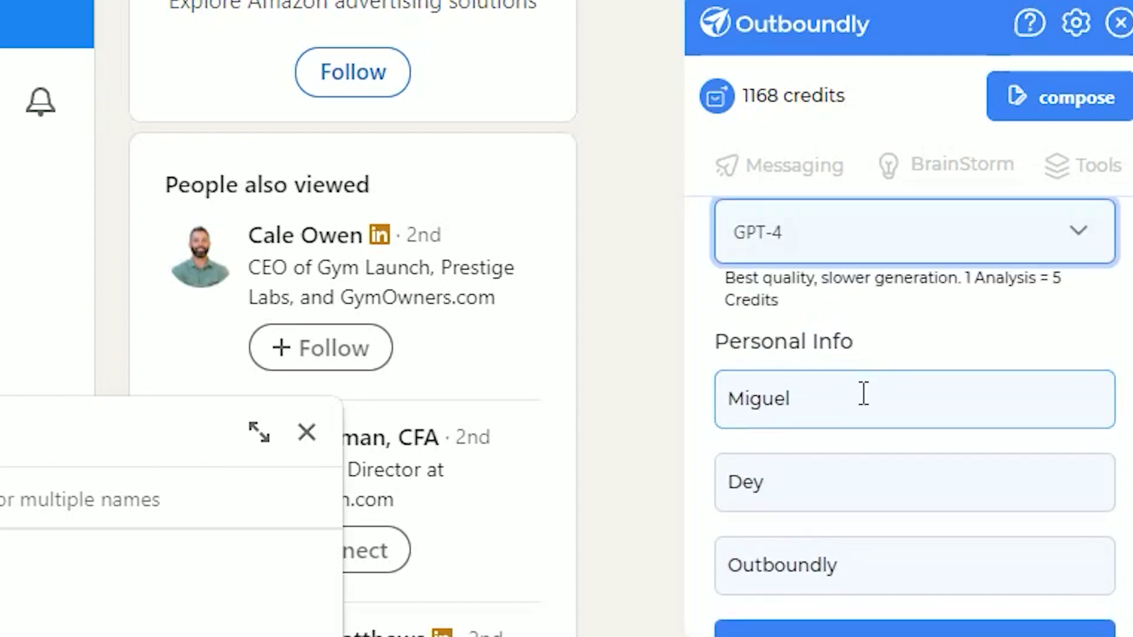
left_click(868, 250)
left_click(847, 319)
Set the models for both page analysis and message generation to GPT-4.
left_click(868, 248)
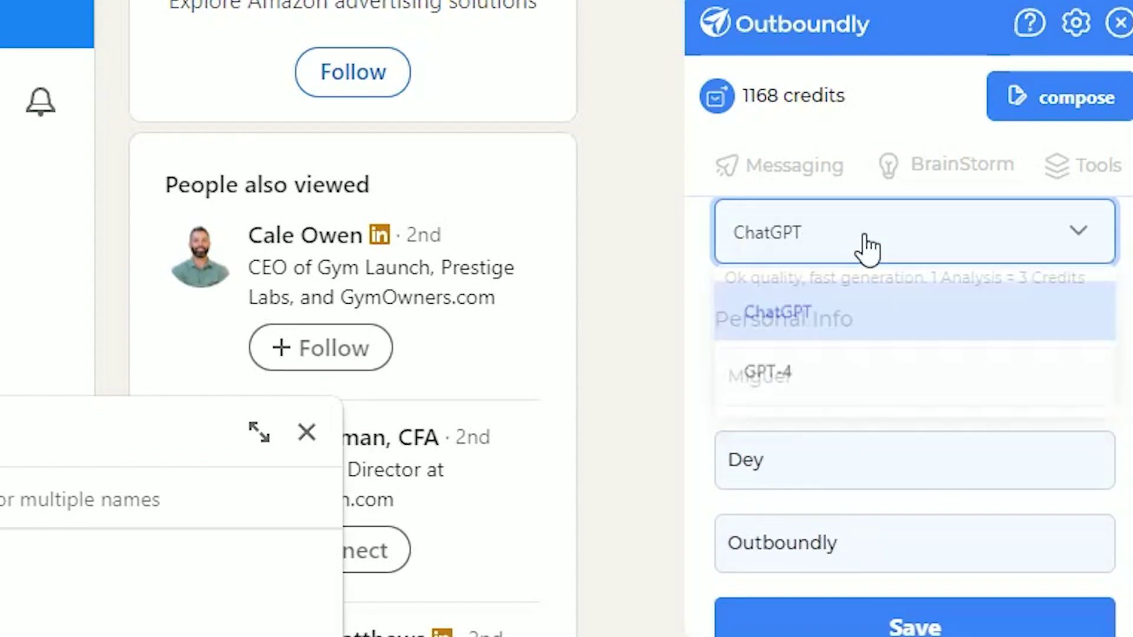
left_click(856, 392)
scroll(887, 321, "up", 6)
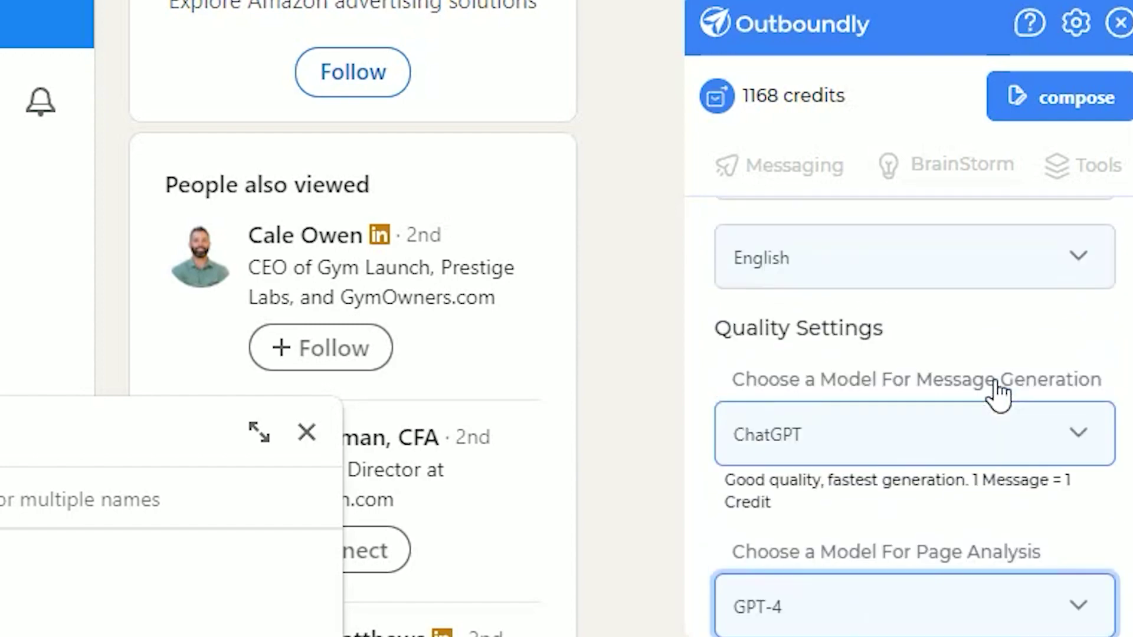
left_click(980, 487)
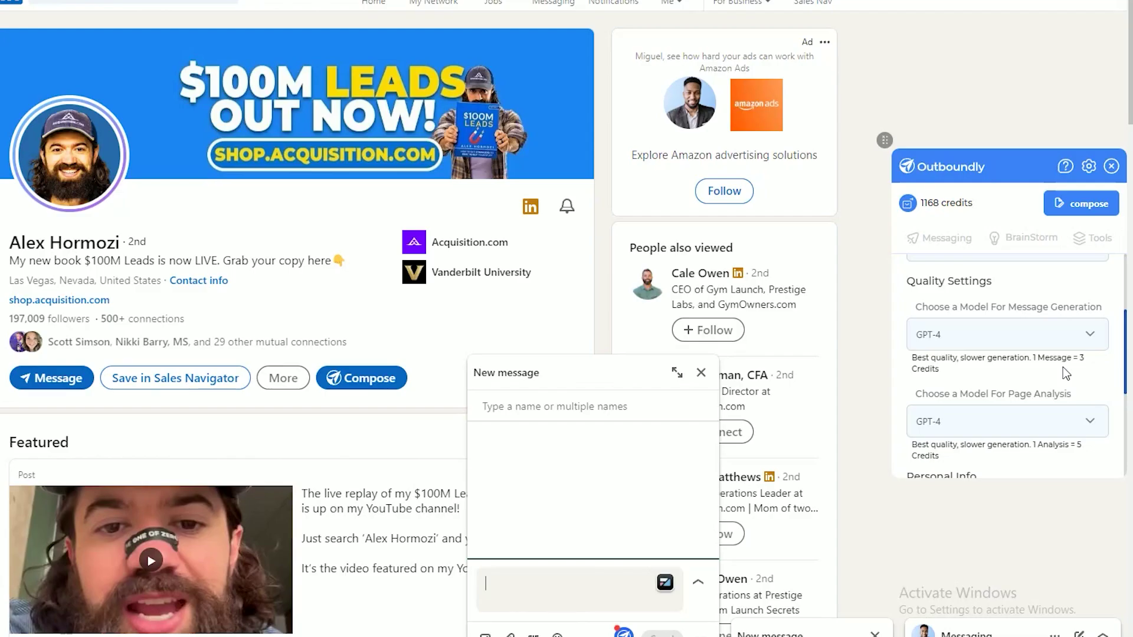
Open the Message Templates mode in Outboundly's messaging section.
left_click(857, 360)
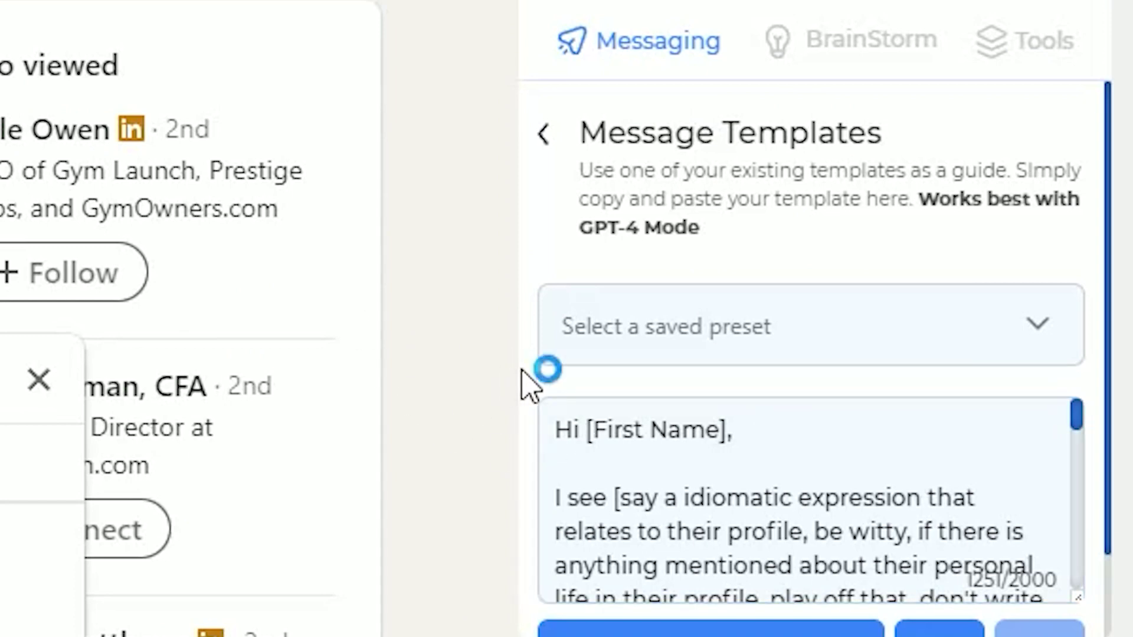
left_click(555, 141)
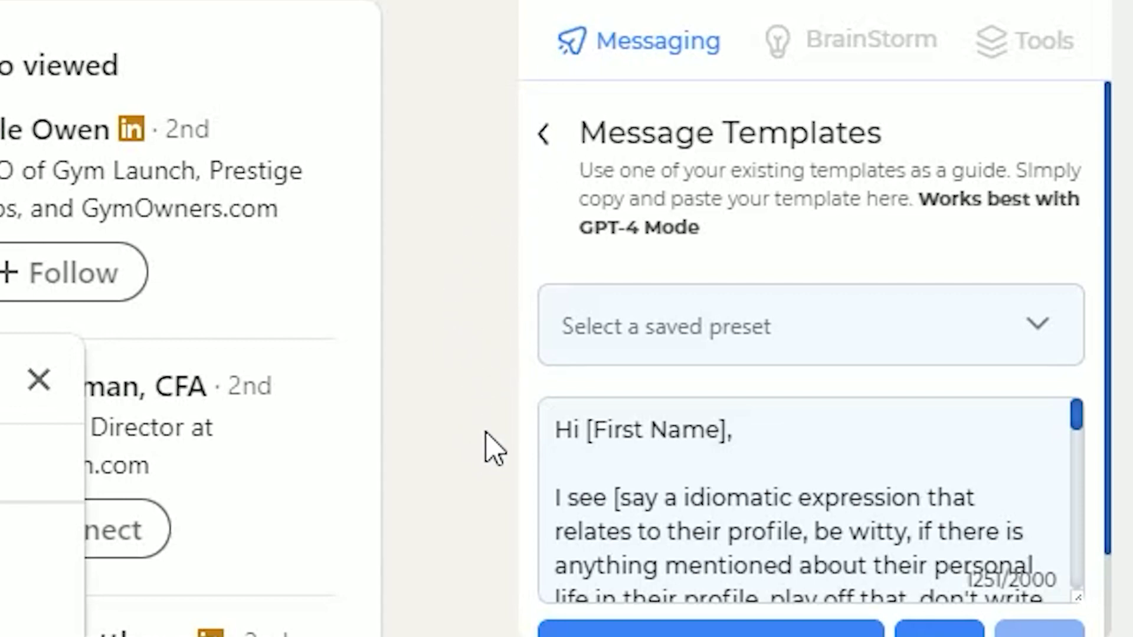
left_click(458, 451)
left_click(440, 441)
left_click(440, 441)
left_click(438, 440)
left_click(440, 441)
Skim the message template text from the greeting to the product introduction, and return to its start.
left_click(824, 490)
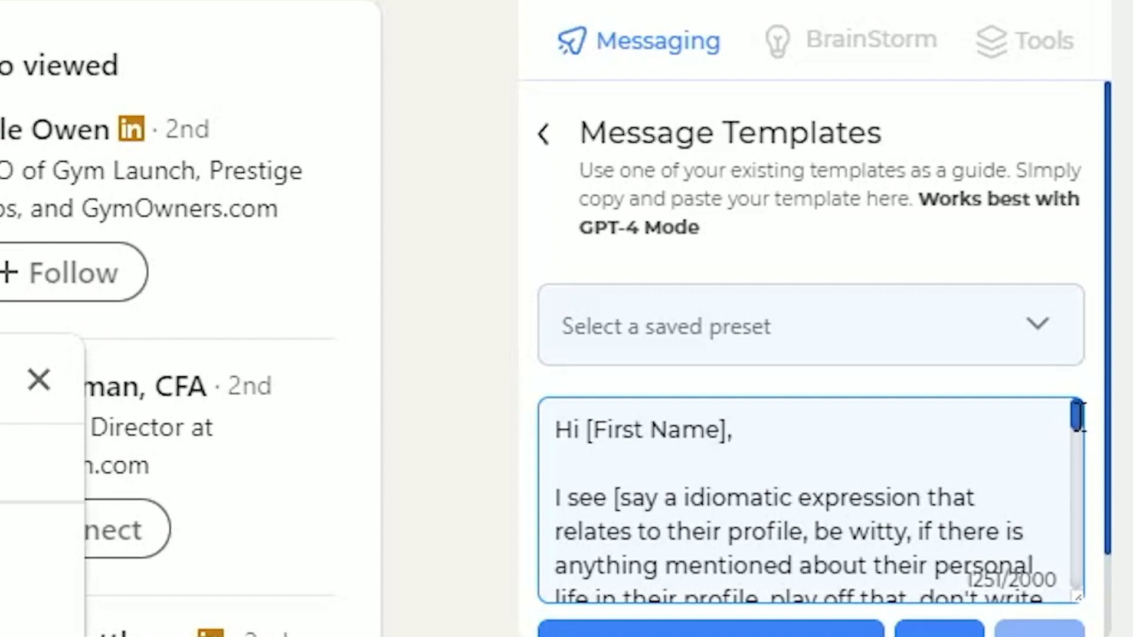
scroll(1086, 434, "down", 2)
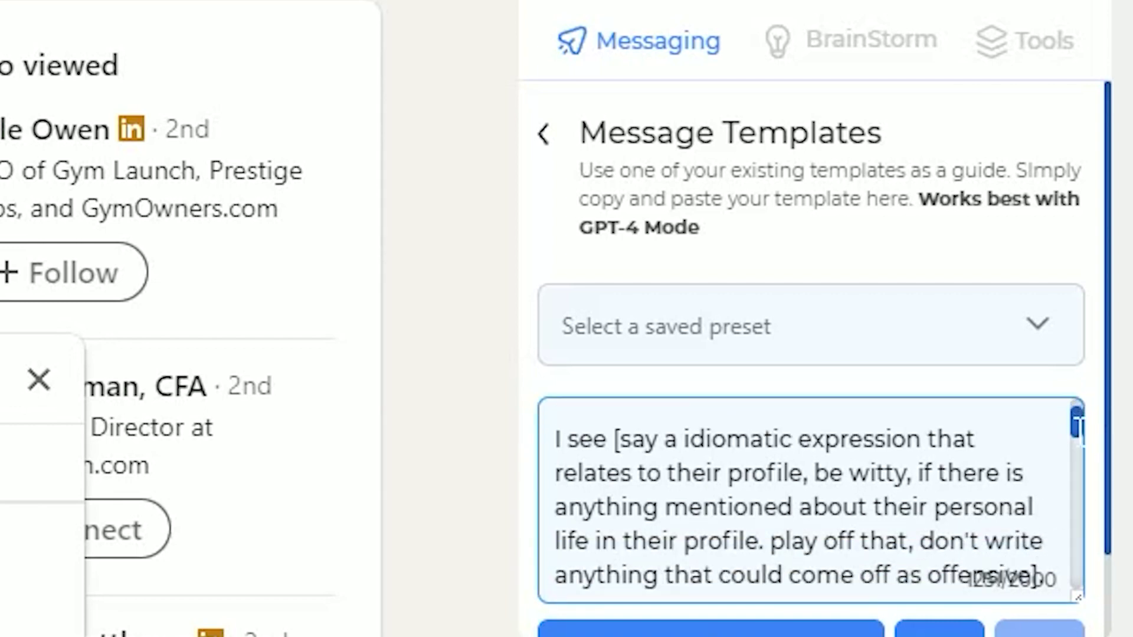
scroll(1077, 429, "down", 5)
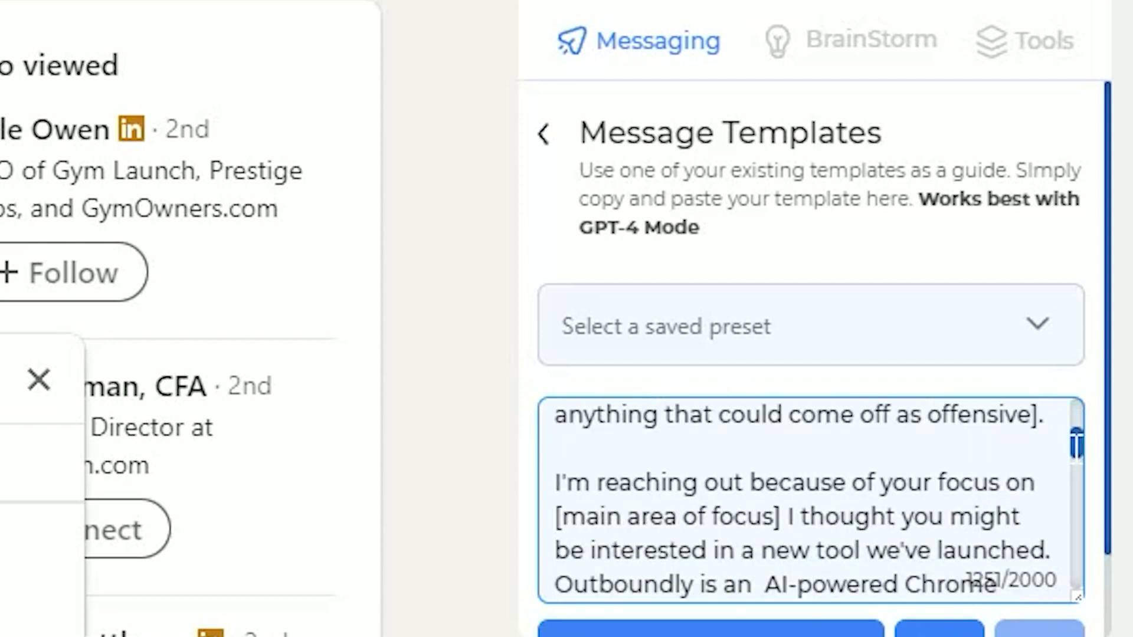
scroll(1076, 449, "down", 1)
scroll(1077, 453, "down", 5)
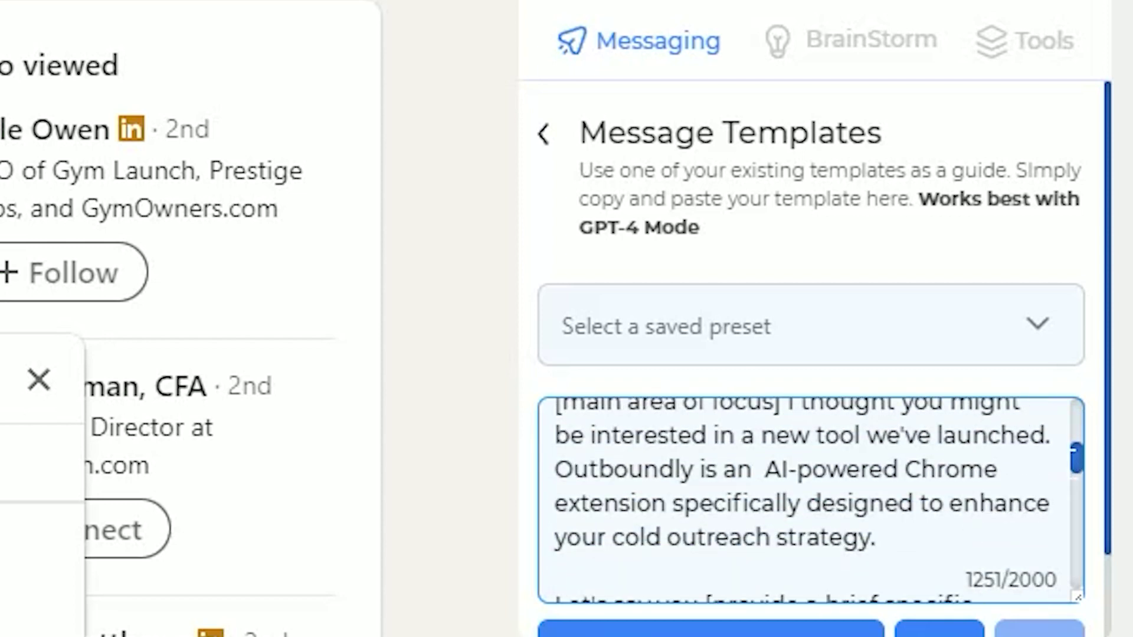
left_click_drag(1077, 484, 1077, 413)
Examine the template's bracketed opening instruction asking for a witty idiomatic expression related to the prospect's profile.
left_click(829, 493)
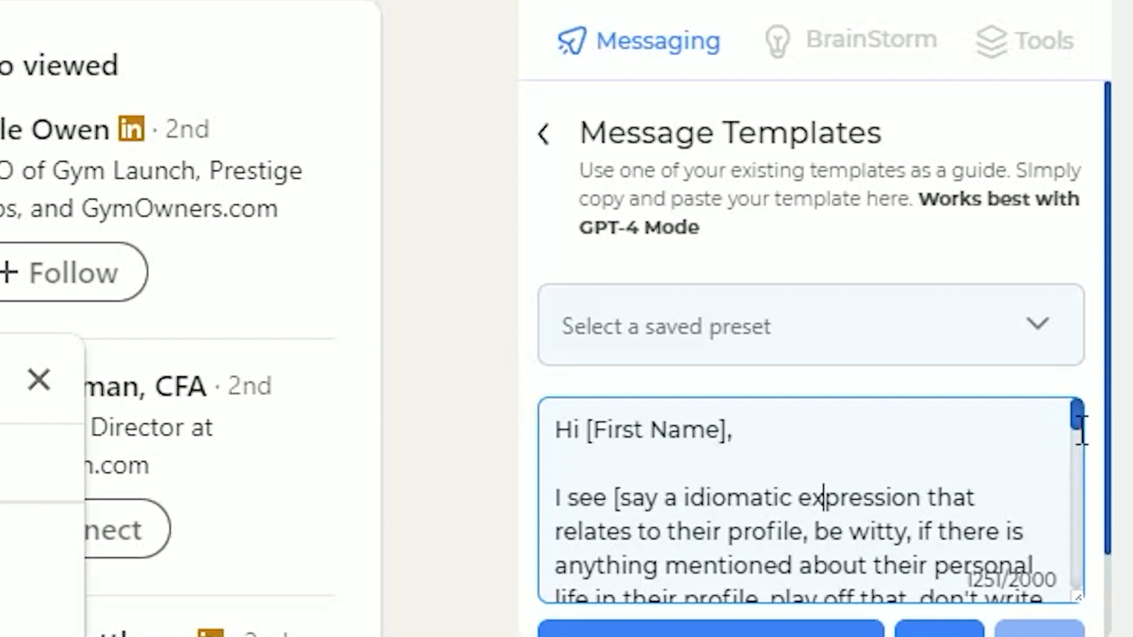
scroll(1081, 425, "down", 1)
scroll(792, 523, "down", 1)
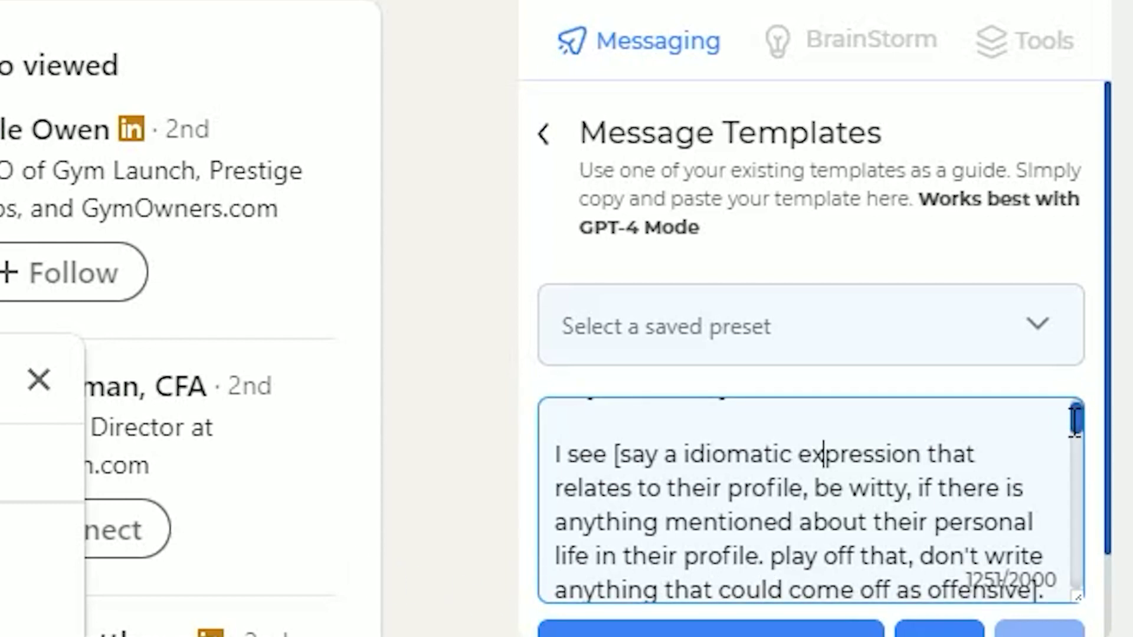
scroll(1076, 415, "down", 2)
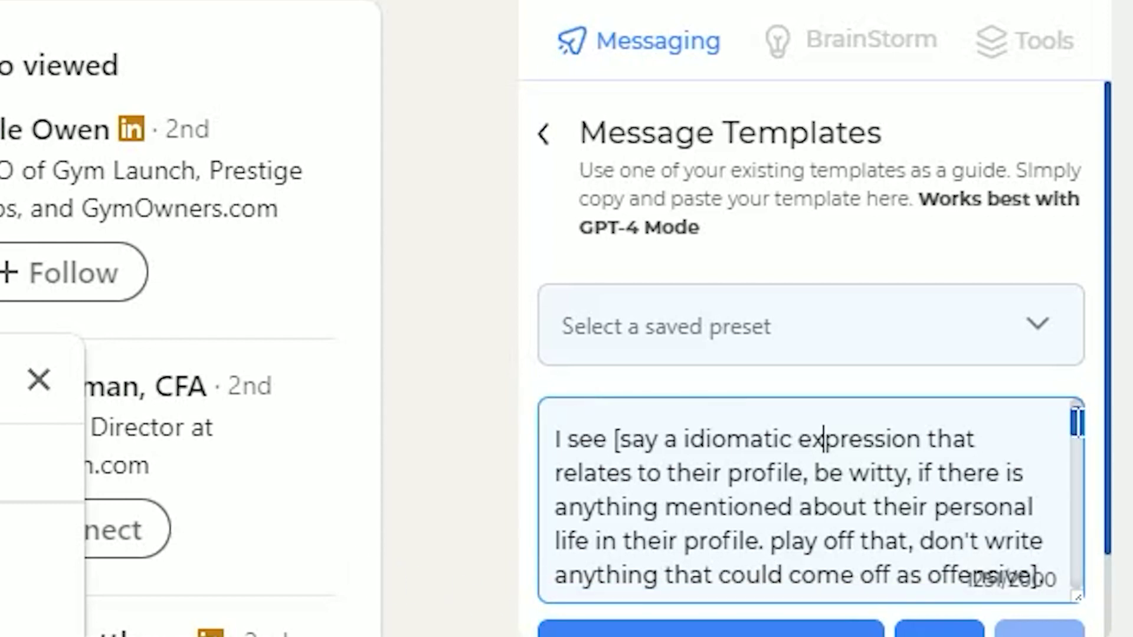
scroll(1077, 426, "up", 1)
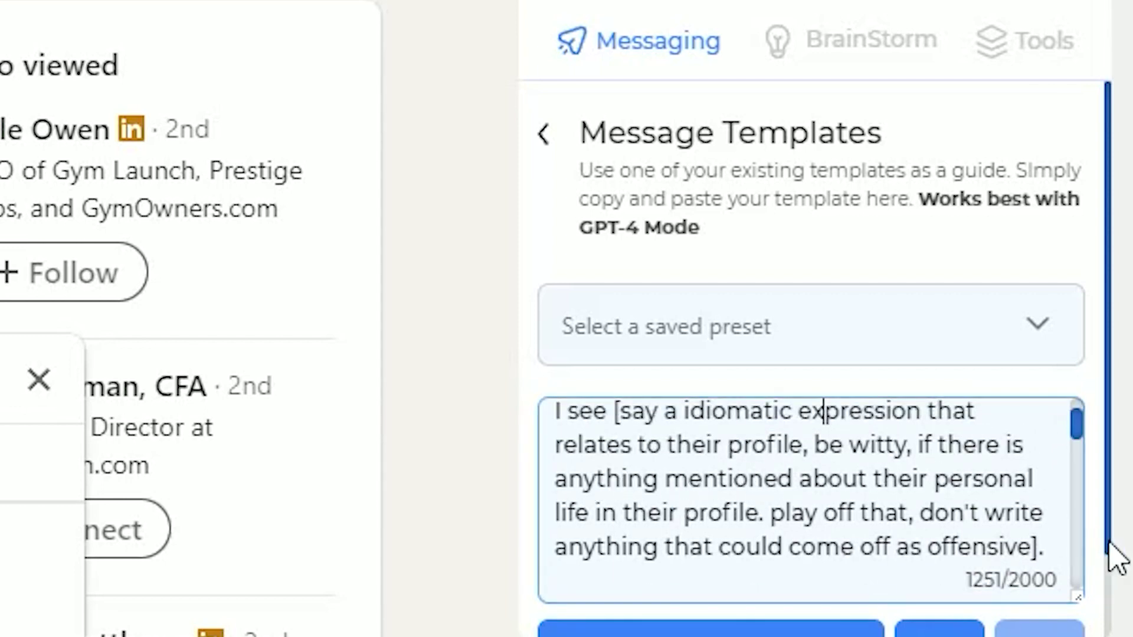
scroll(1082, 426, "down", 3)
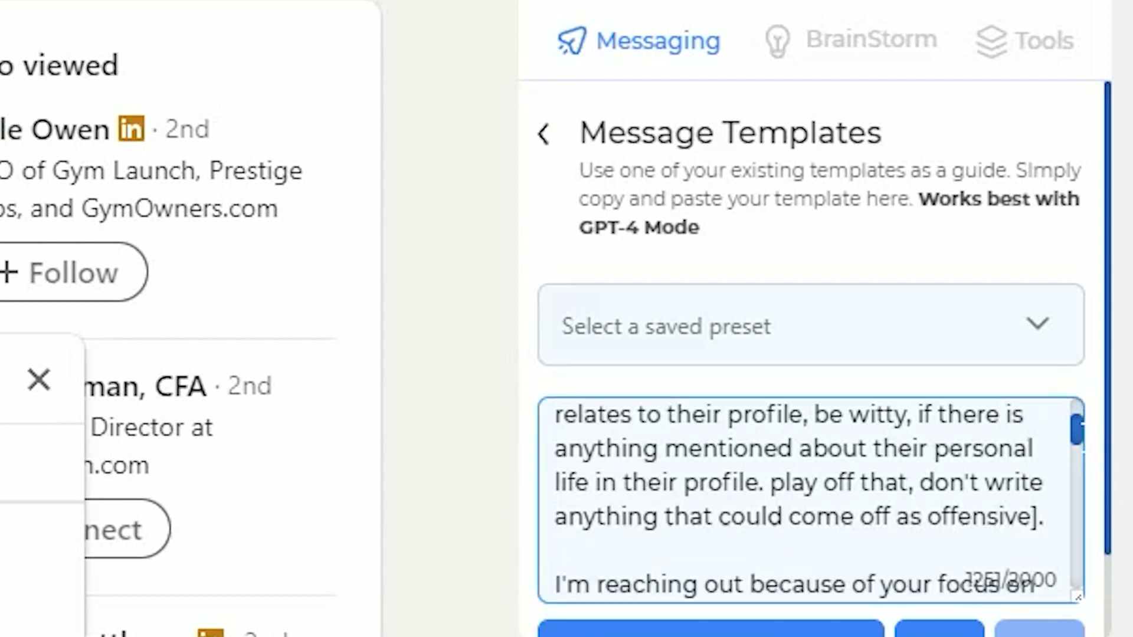
Examine the template's "I'm reaching out" paragraph, highlighting the [main area of focus] placeholder and the fixed wording that follows it.
left_click_drag(1085, 450, 1088, 456)
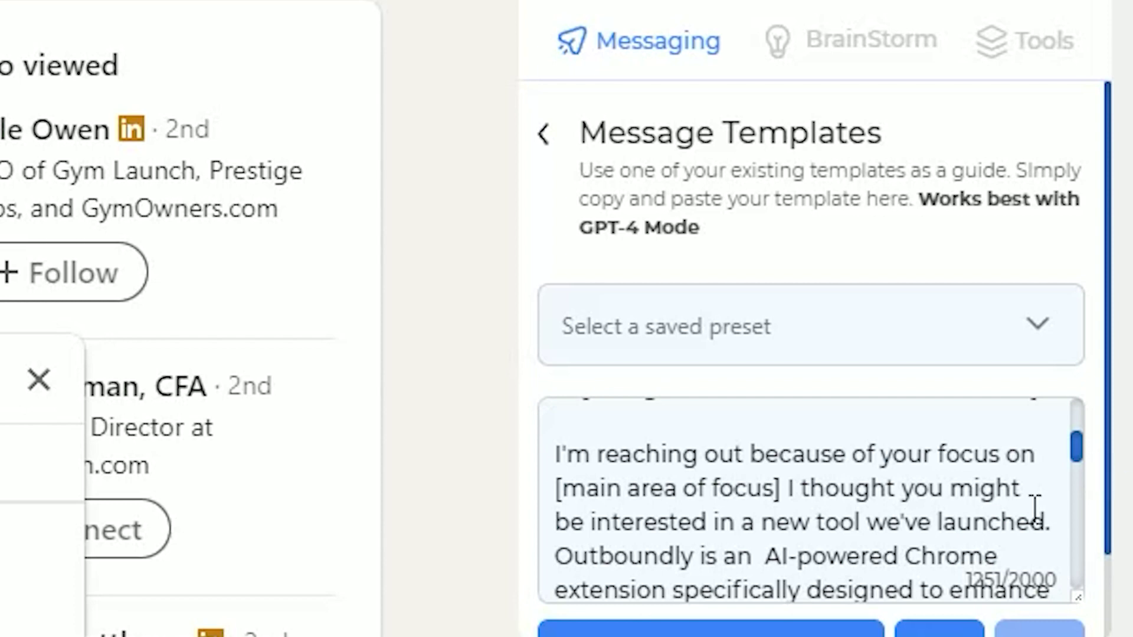
left_click(832, 565)
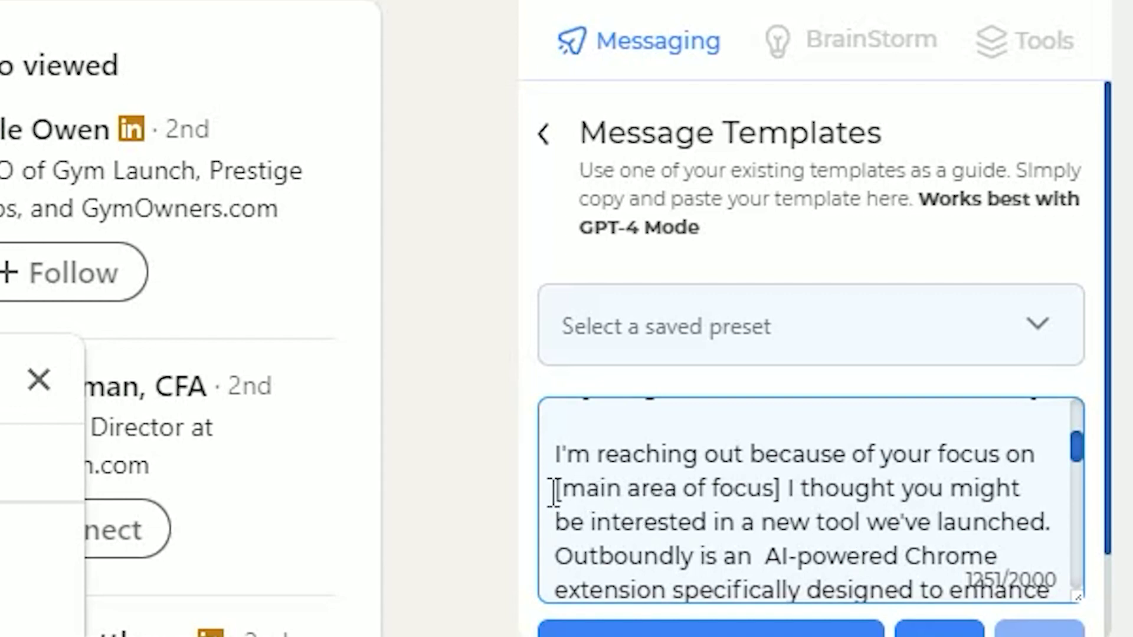
left_click_drag(553, 492, 785, 488)
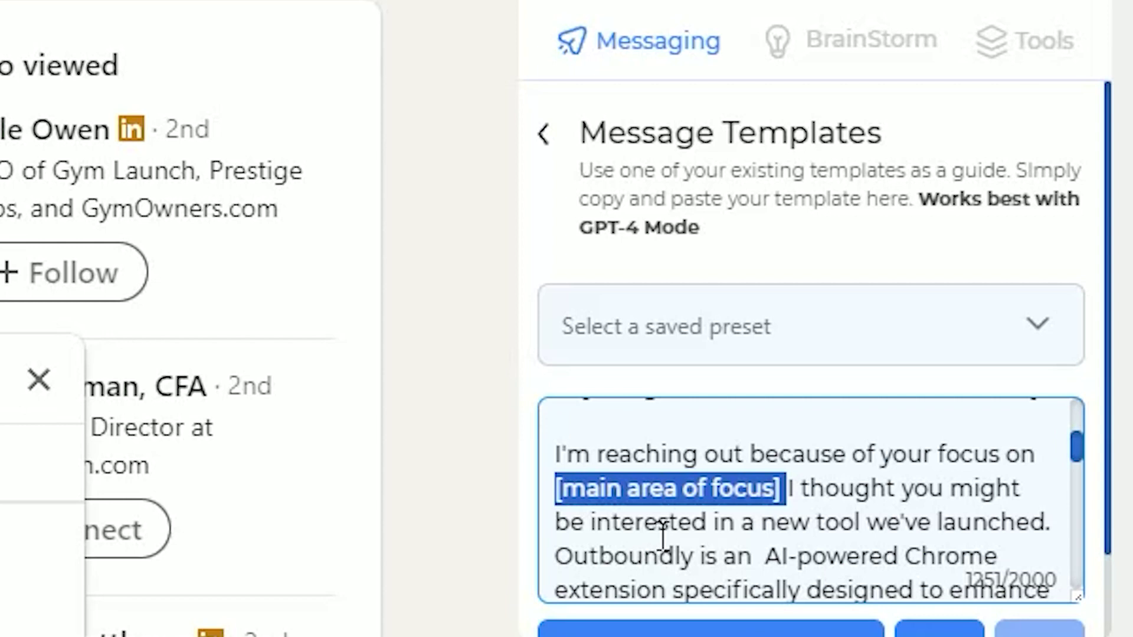
left_click(767, 527)
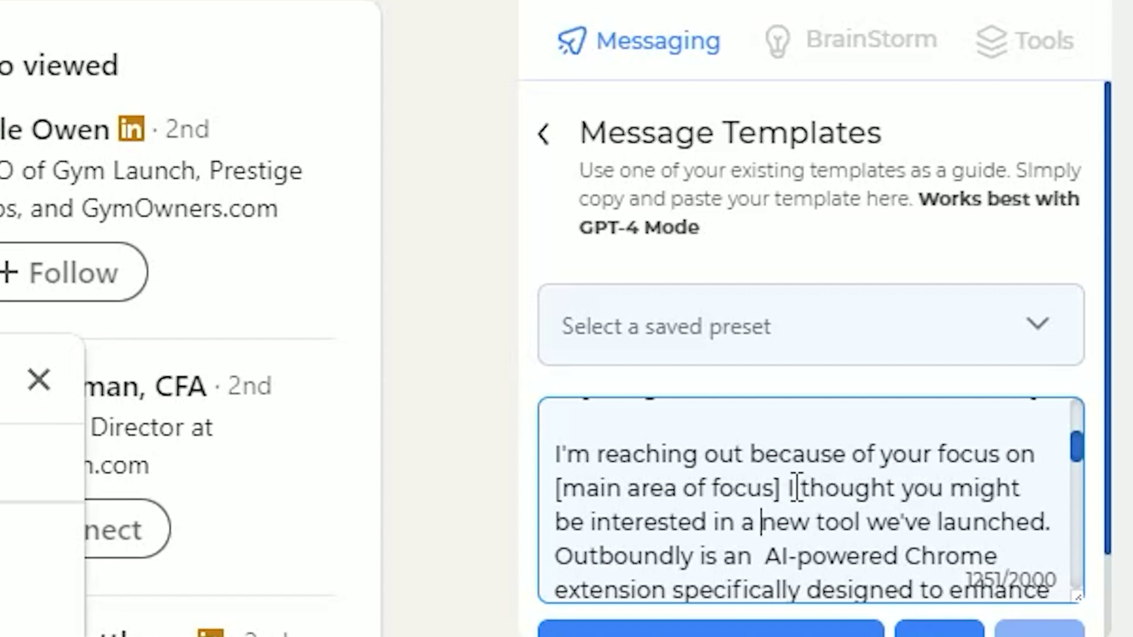
left_click_drag(796, 487, 841, 520)
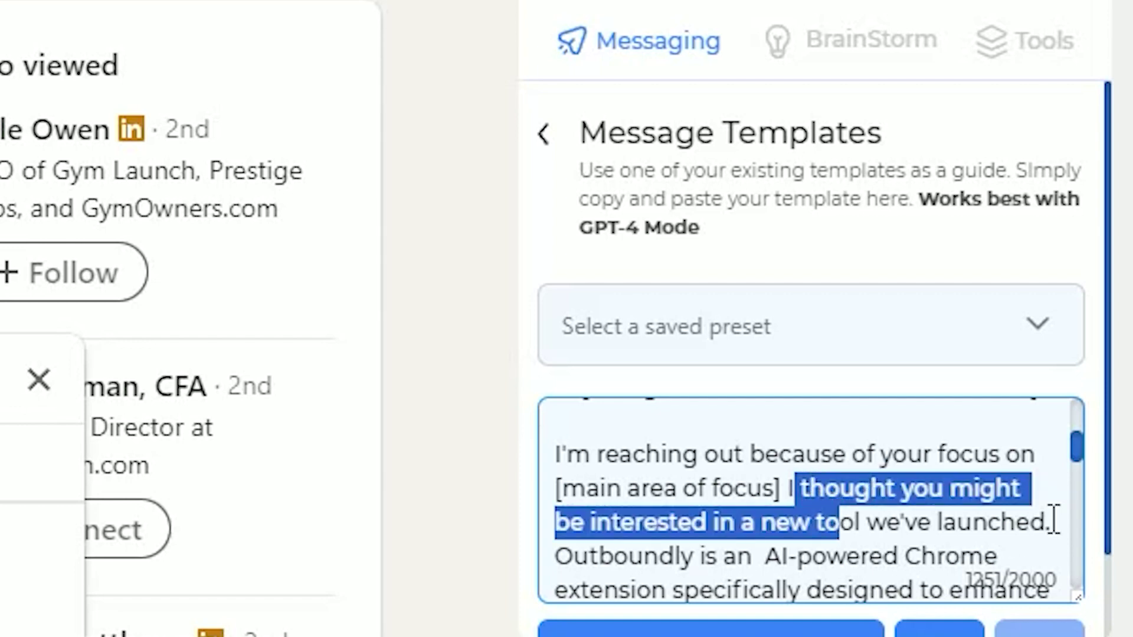
scroll(1077, 469, "down", 1)
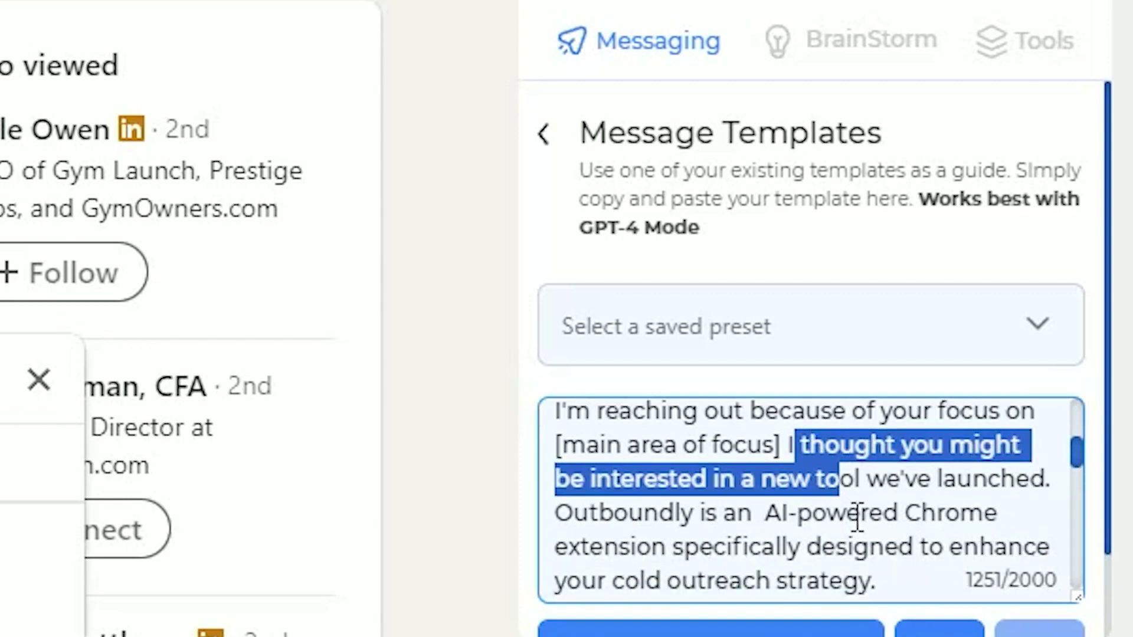
left_click(855, 518)
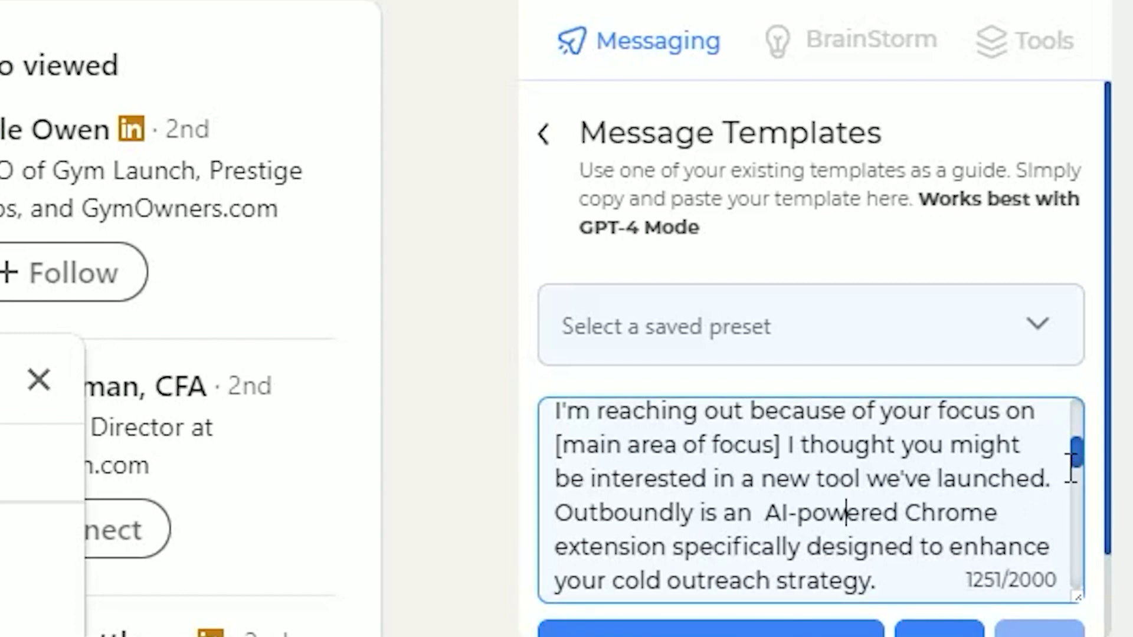
Read the template's "Let's say you" instruction on giving a specific example of how Outboundly benefits the prospect's cold outreach.
left_click_drag(1077, 451, 1076, 481)
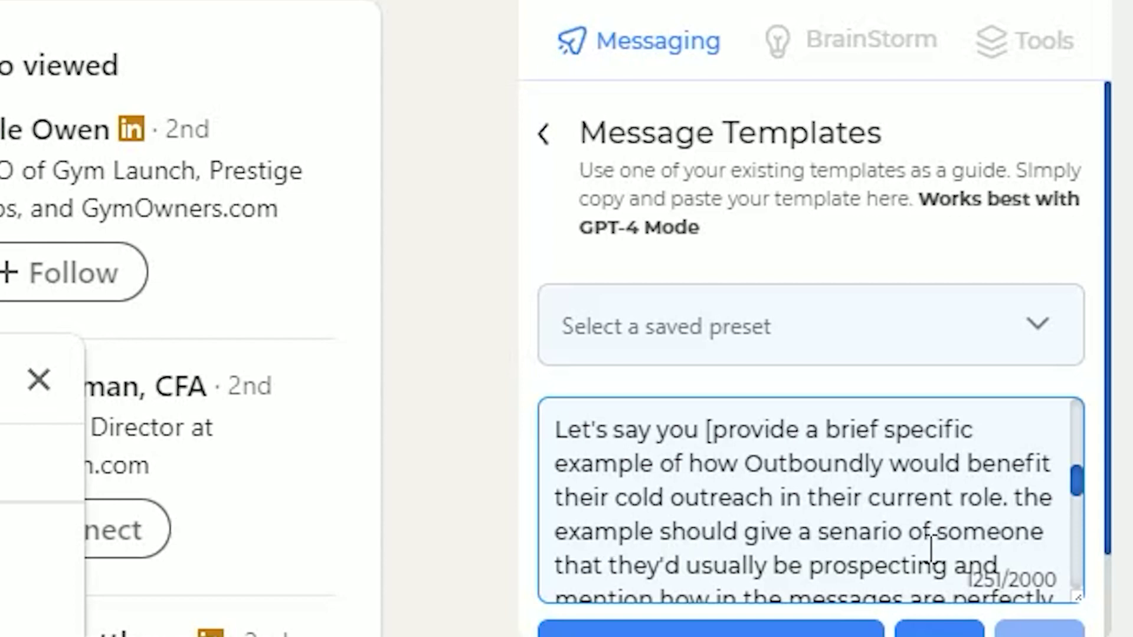
left_click_drag(1078, 474, 1080, 484)
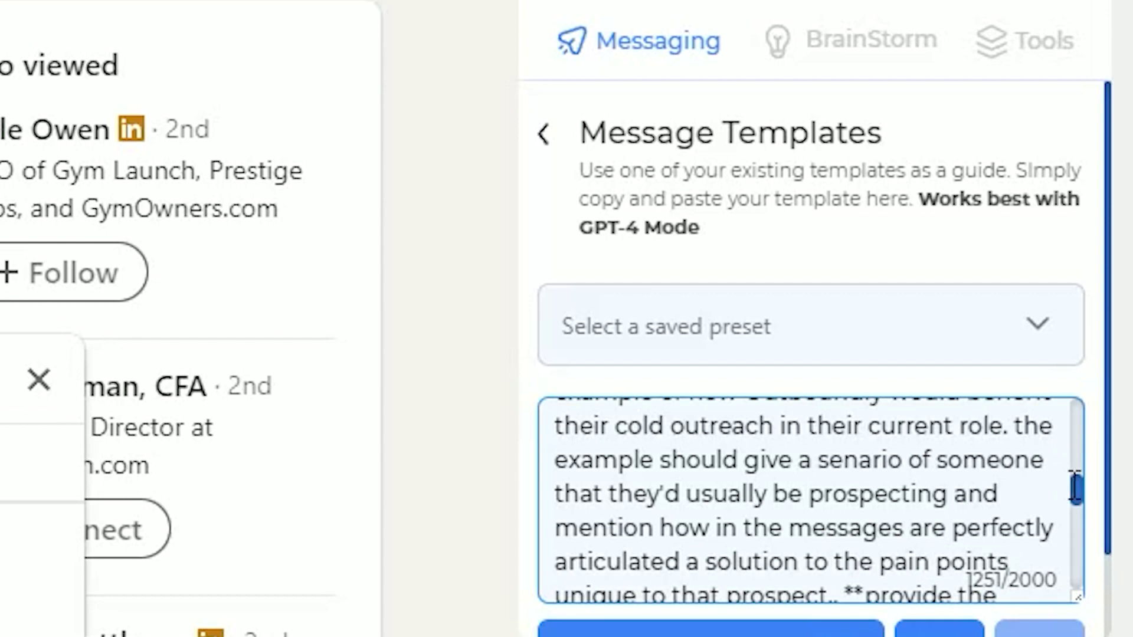
left_click_drag(1074, 488, 1076, 504)
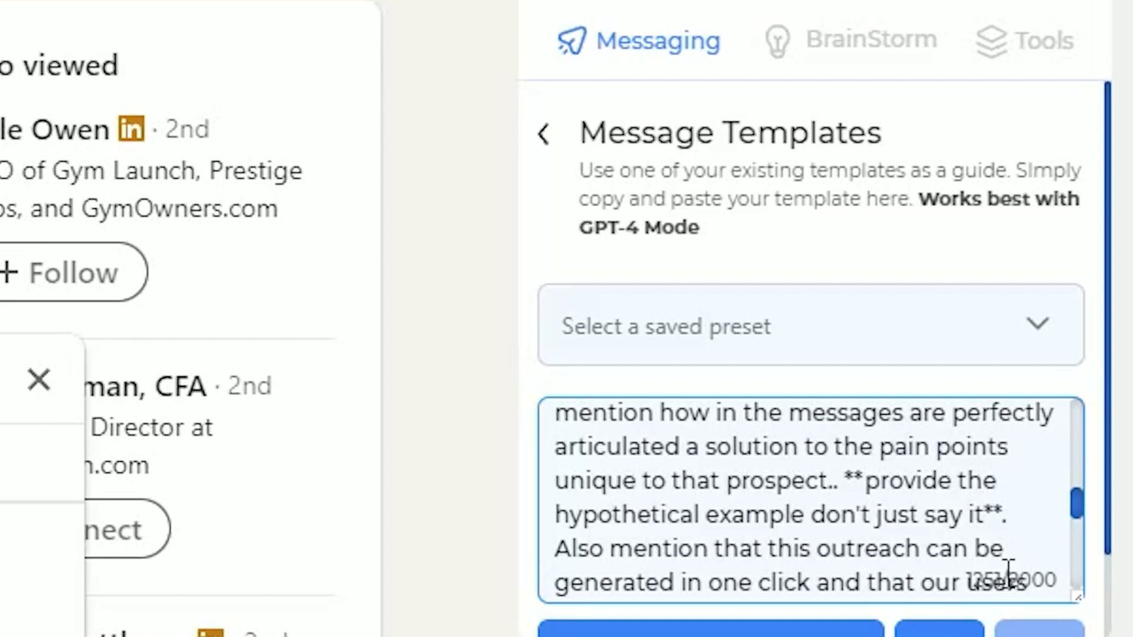
scroll(1075, 510, "down", 1)
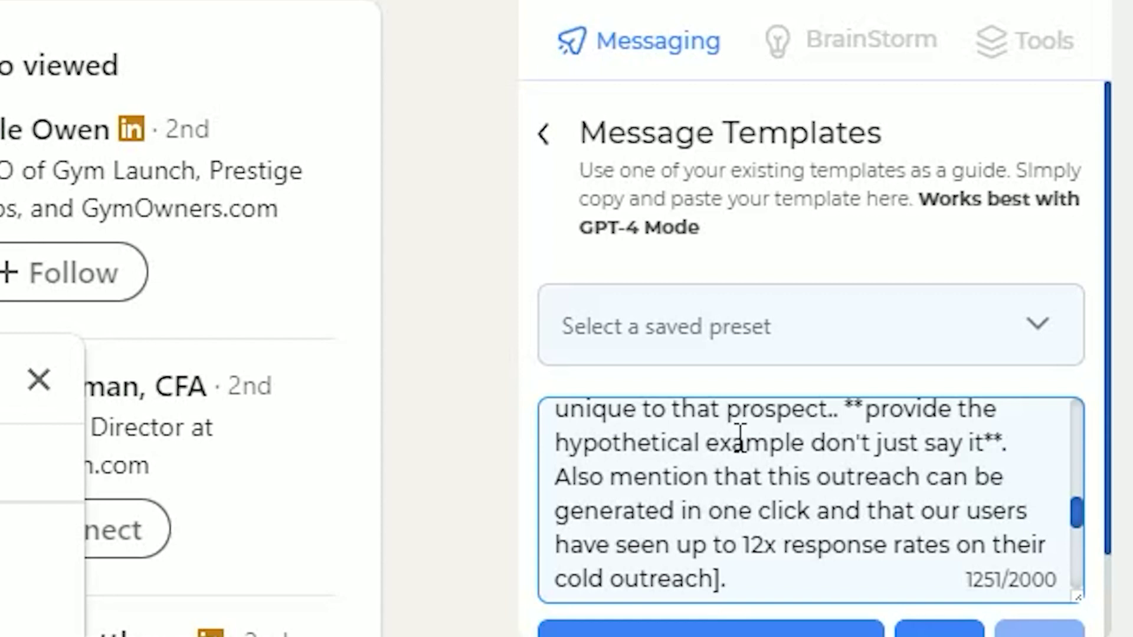
Review the template's closing and final tone instructions, and apply the Message Templates settings.
scroll(738, 441, "down", 3)
scroll(705, 513, "down", 6)
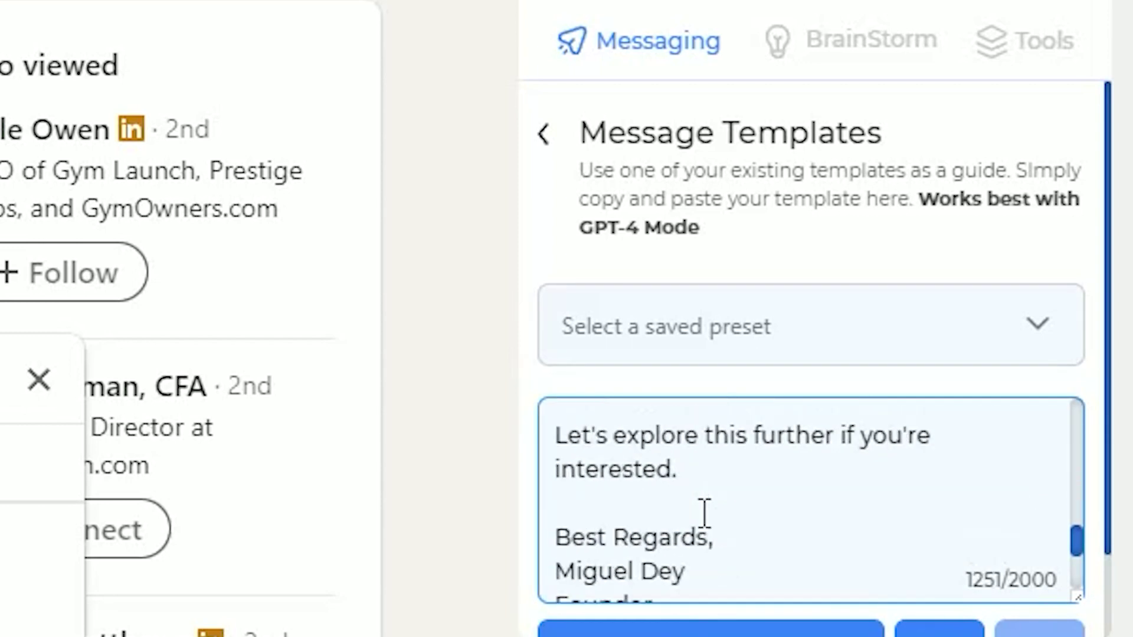
left_click(708, 564)
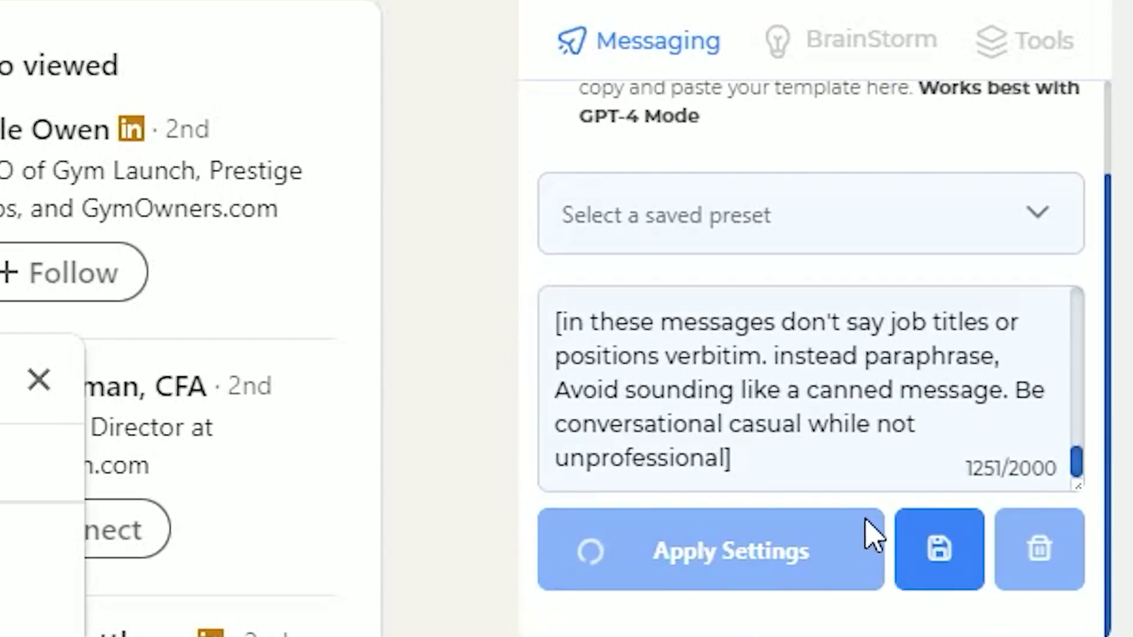
left_click(694, 459)
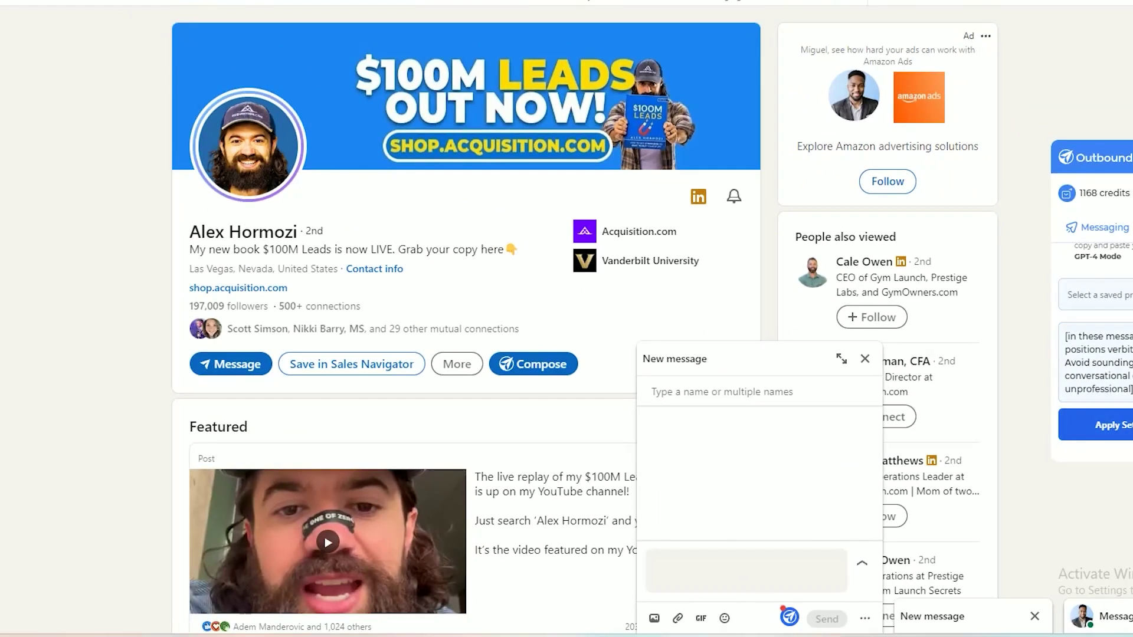
Compose a template-based message in the new LinkedIn message window and read through its opening paragraphs.
mouse_move(791, 617)
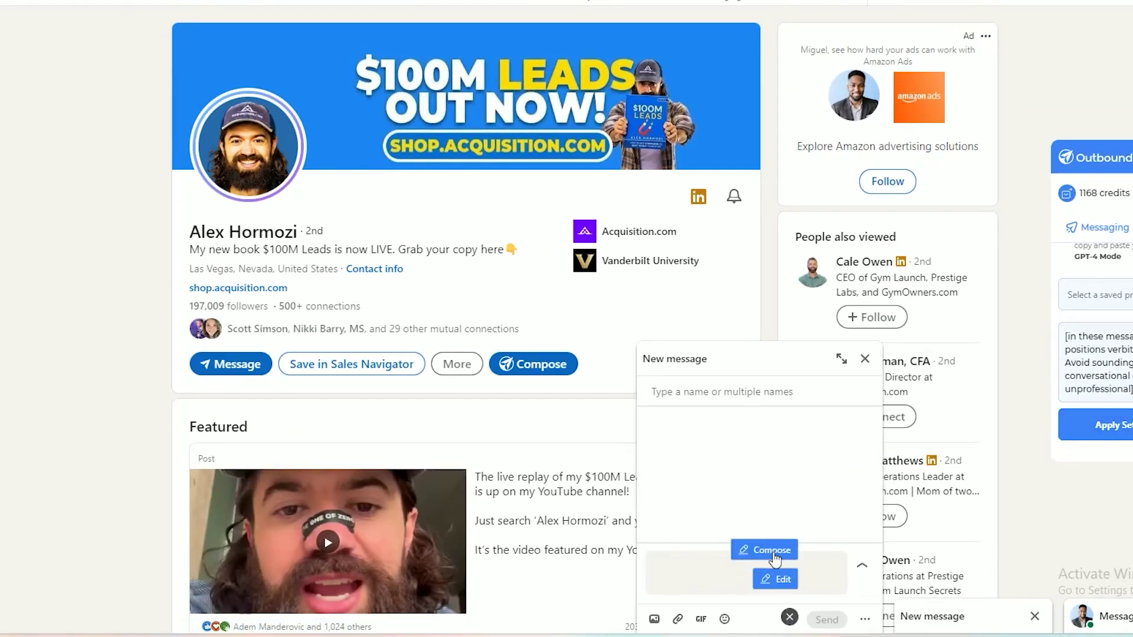
left_click(775, 552)
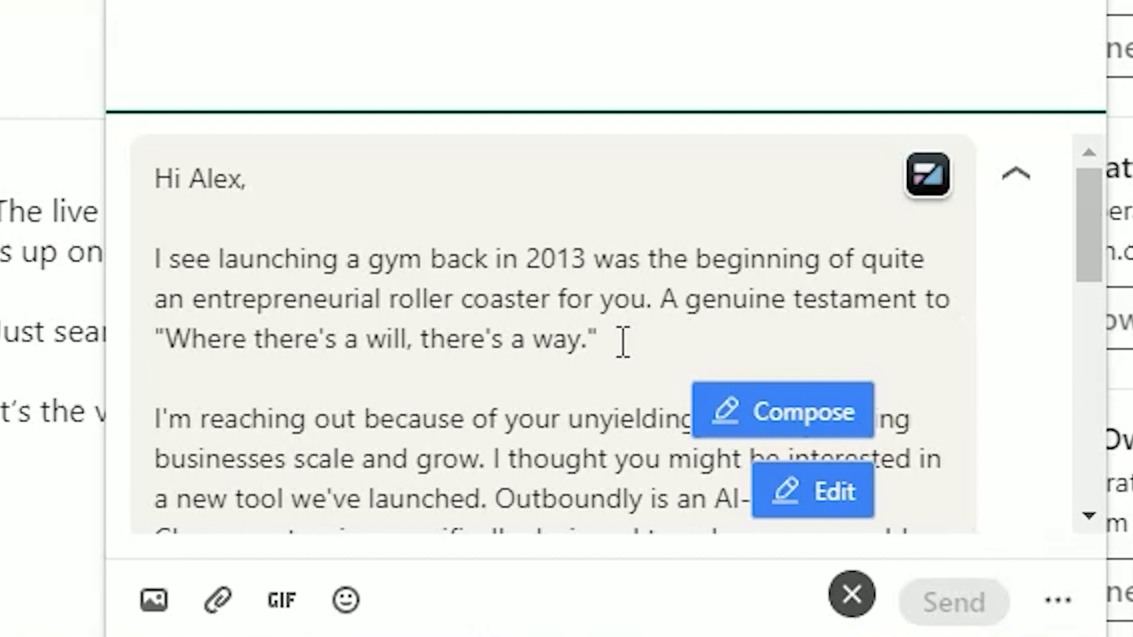
scroll(623, 342, "down", 3)
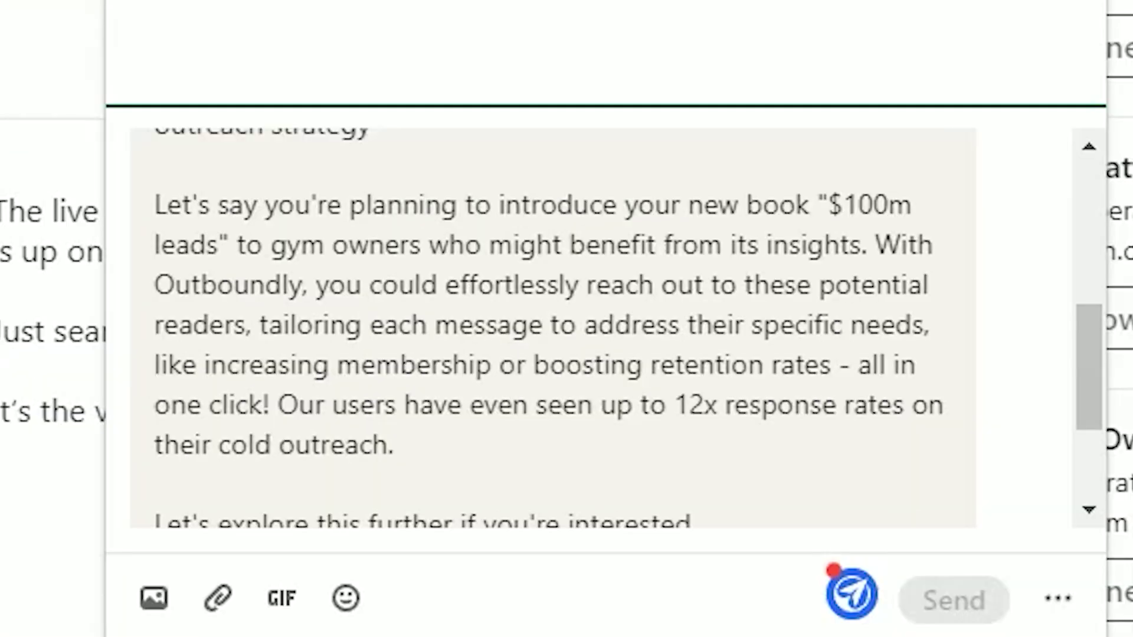
Review the generated message's "Let's say you're" example paragraph, its response-rate claim, and the closing lines and signature.
left_click(158, 285)
left_click(155, 205)
left_click(355, 454)
left_click(463, 435)
left_click_drag(276, 405, 417, 458)
left_click(419, 457)
scroll(451, 432, "down", 3)
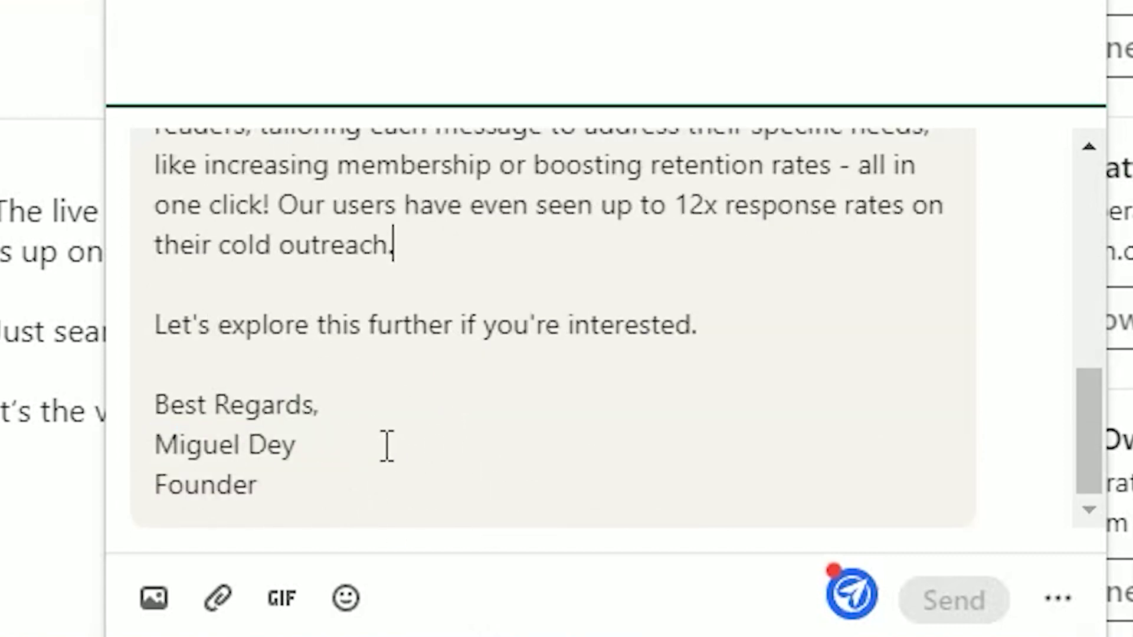
scroll(407, 446, "up", 3)
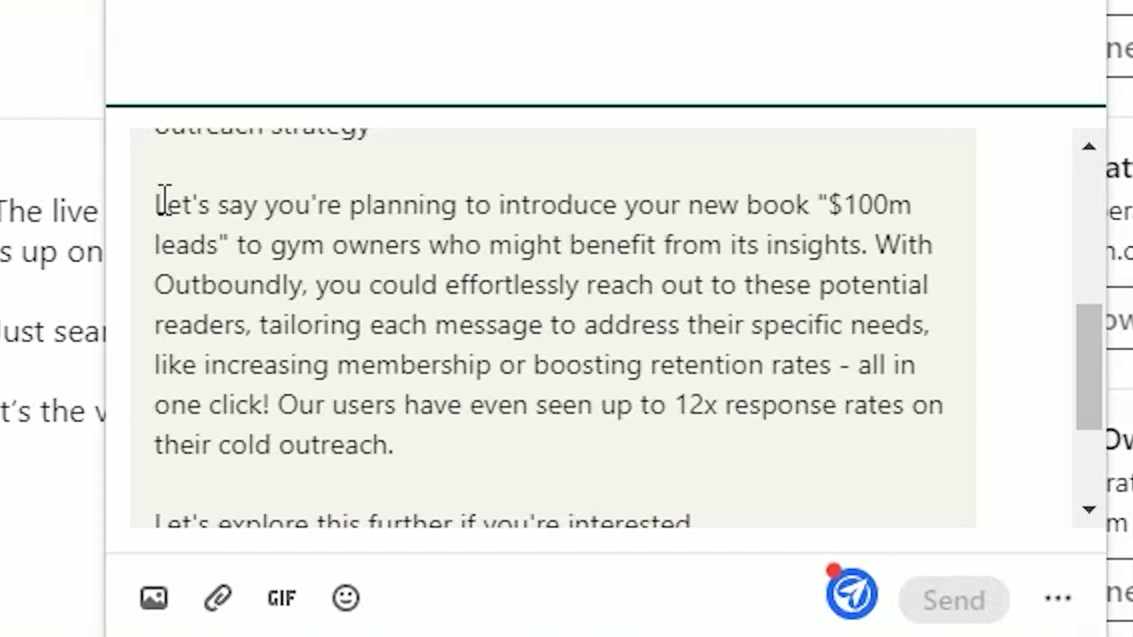
scroll(645, 468, "down", 2)
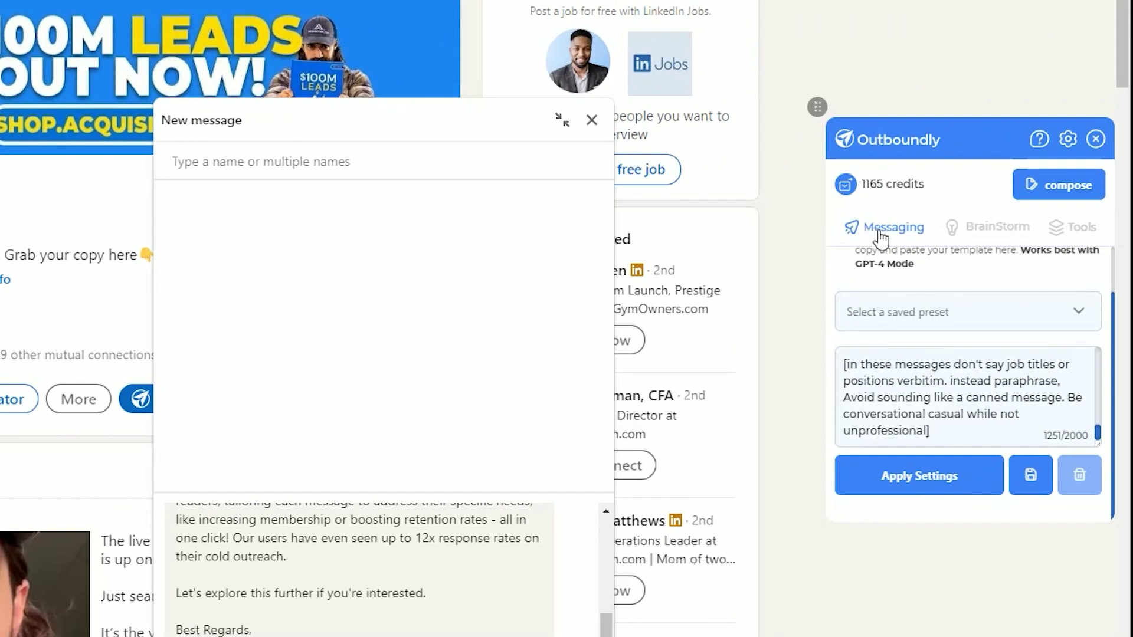
Leave the Message Templates settings for the BrainStorm section and discard the drafted LinkedIn message.
scroll(934, 335, "up", 2)
left_click(841, 276)
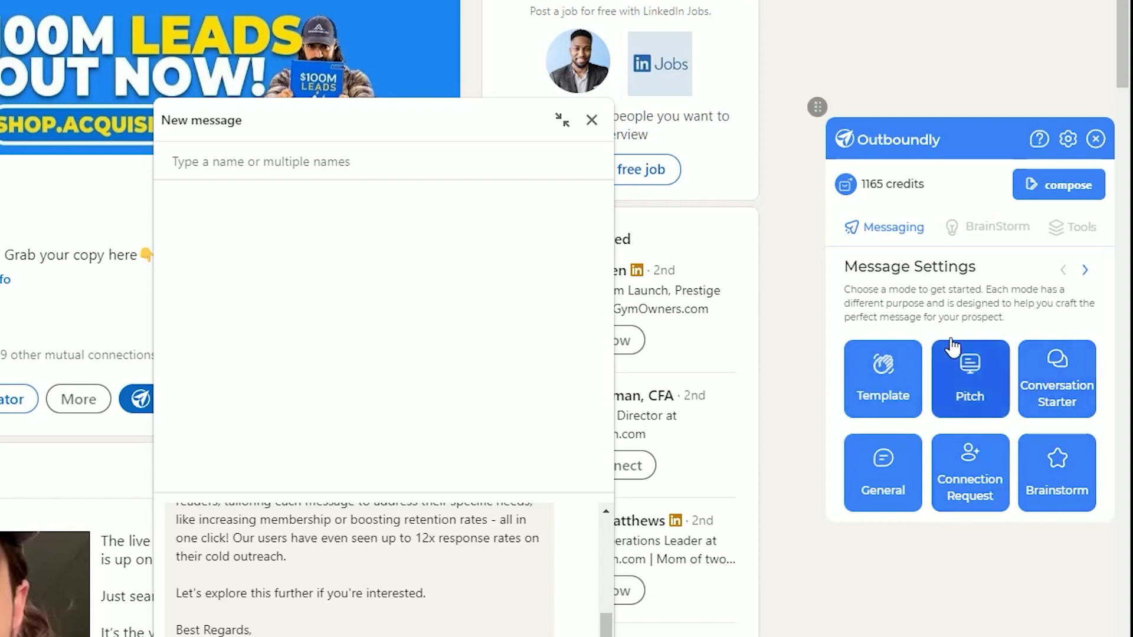
left_click(990, 231)
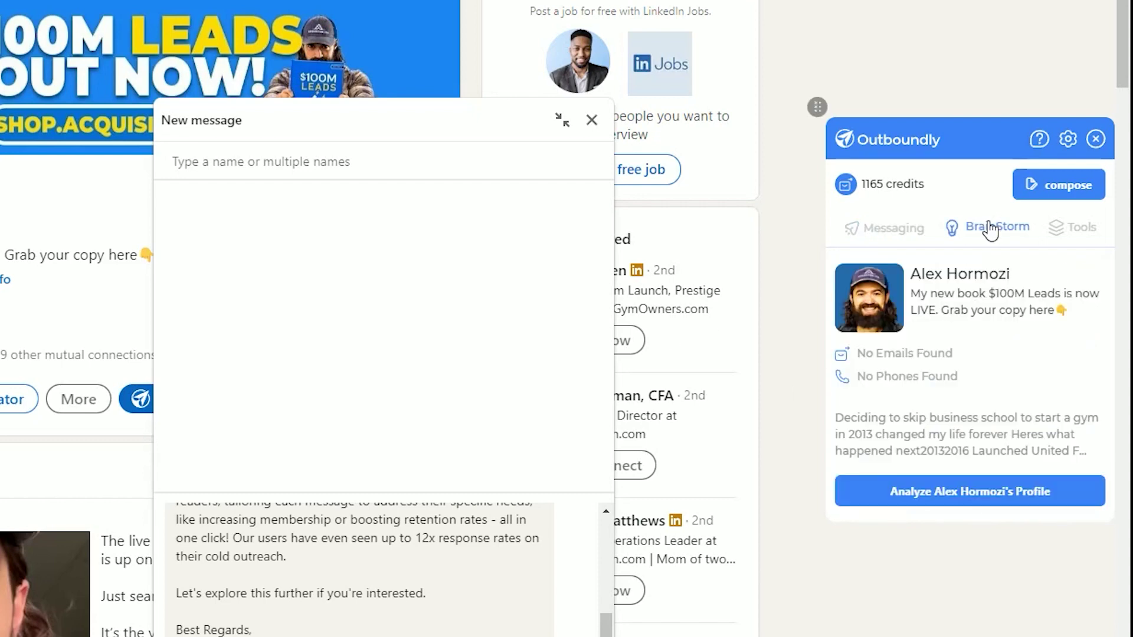
left_click(591, 121)
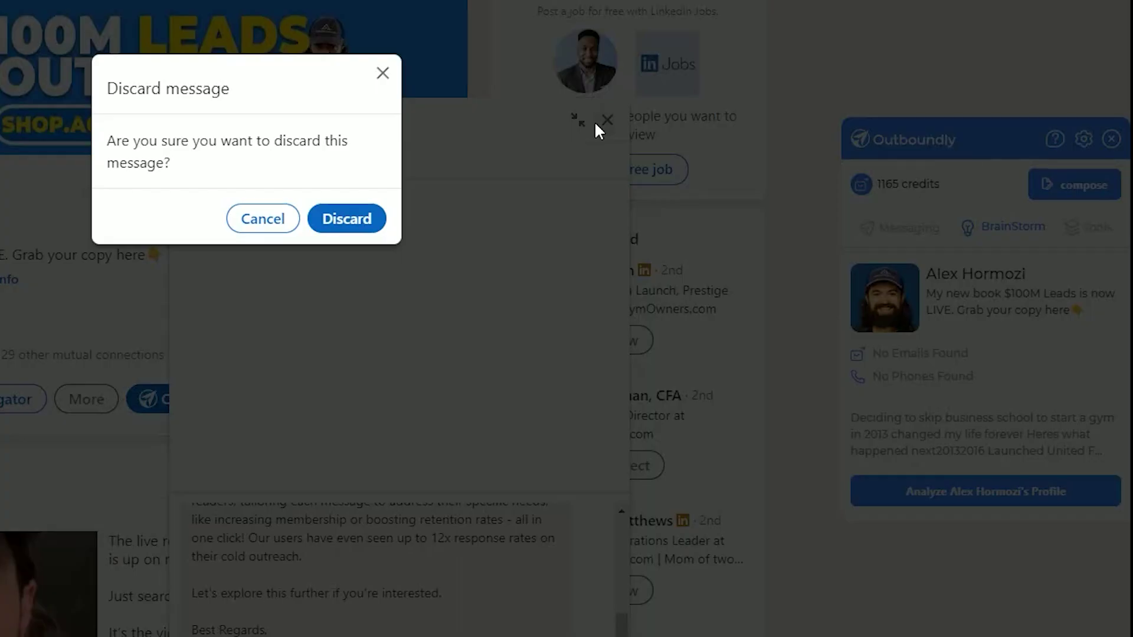
left_click(361, 220)
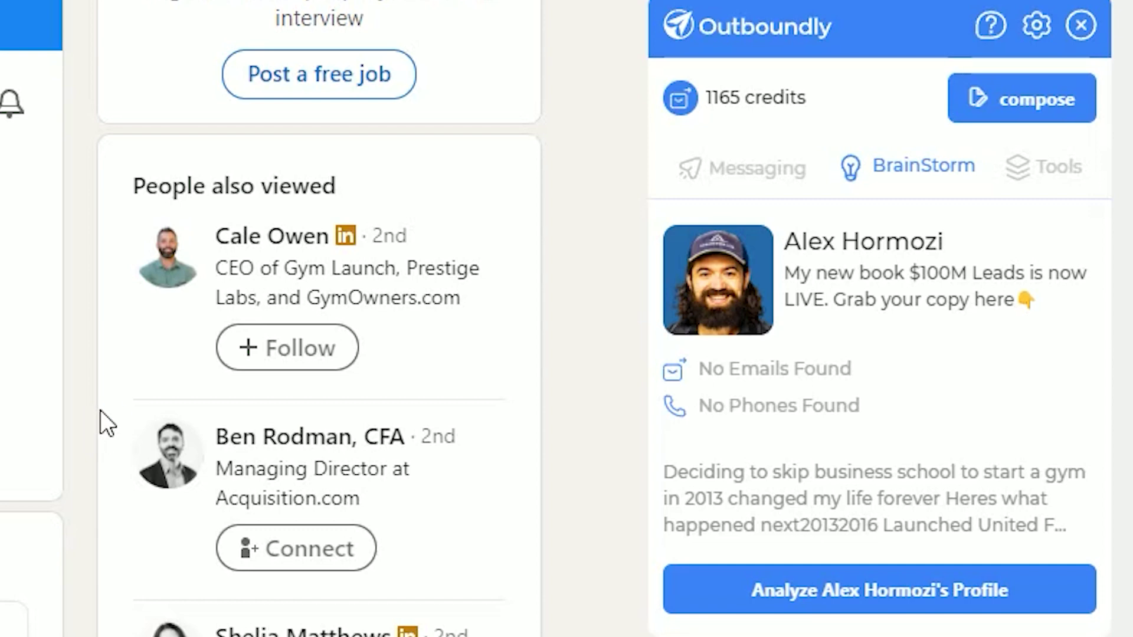
Run the BrainStorm analysis on the prospect's LinkedIn profile.
left_click(810, 588)
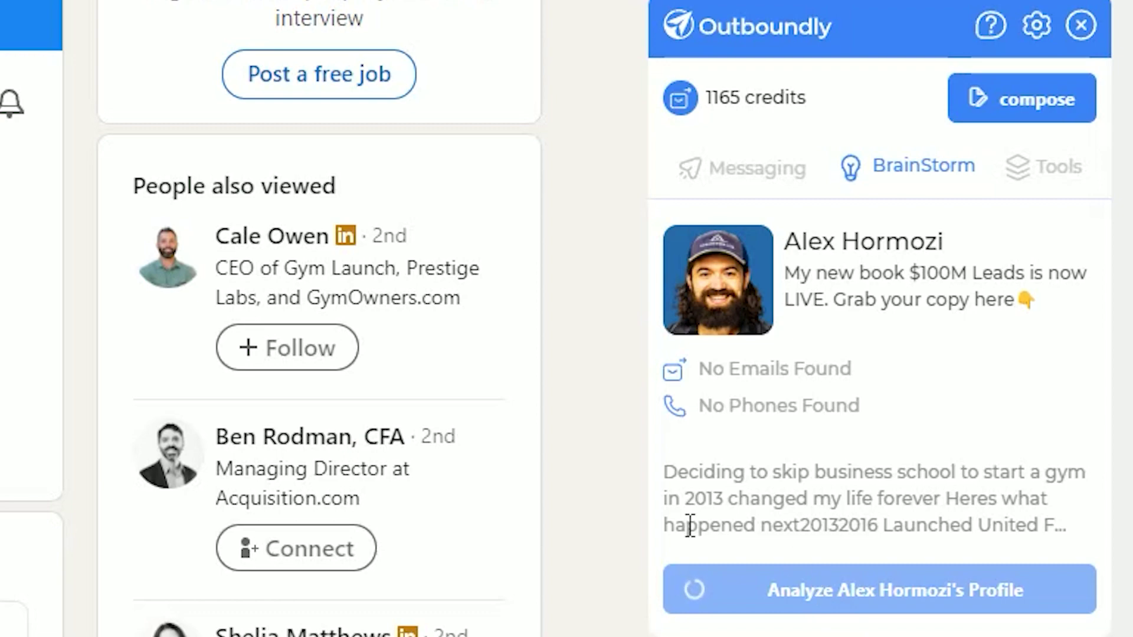
scroll(30, 232, "down", 10)
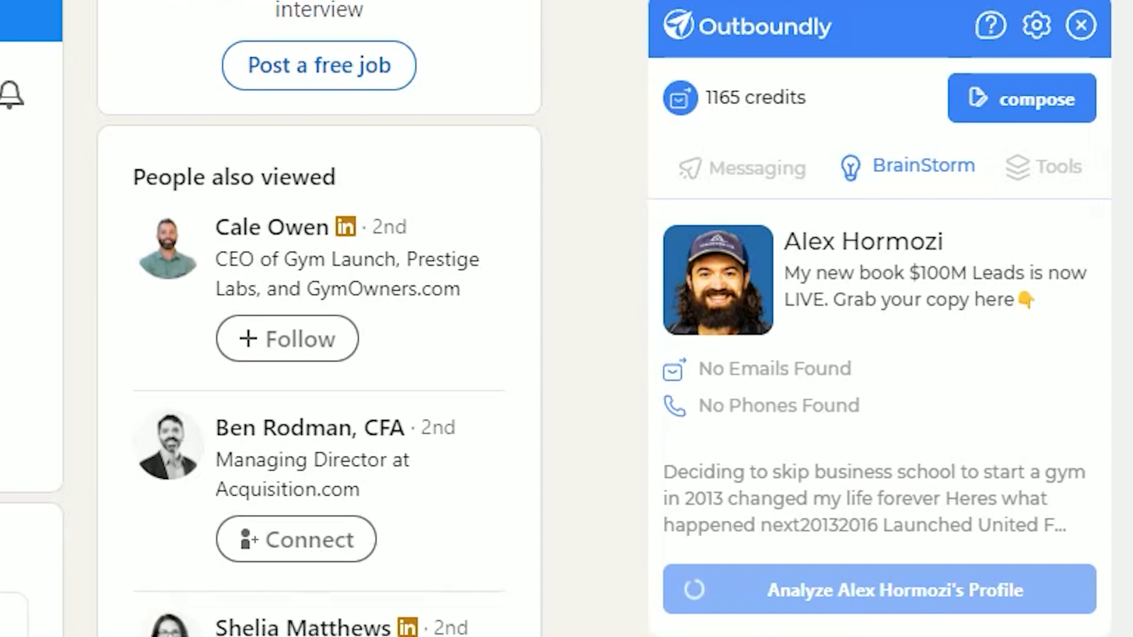
scroll(318, 318, "down", 5)
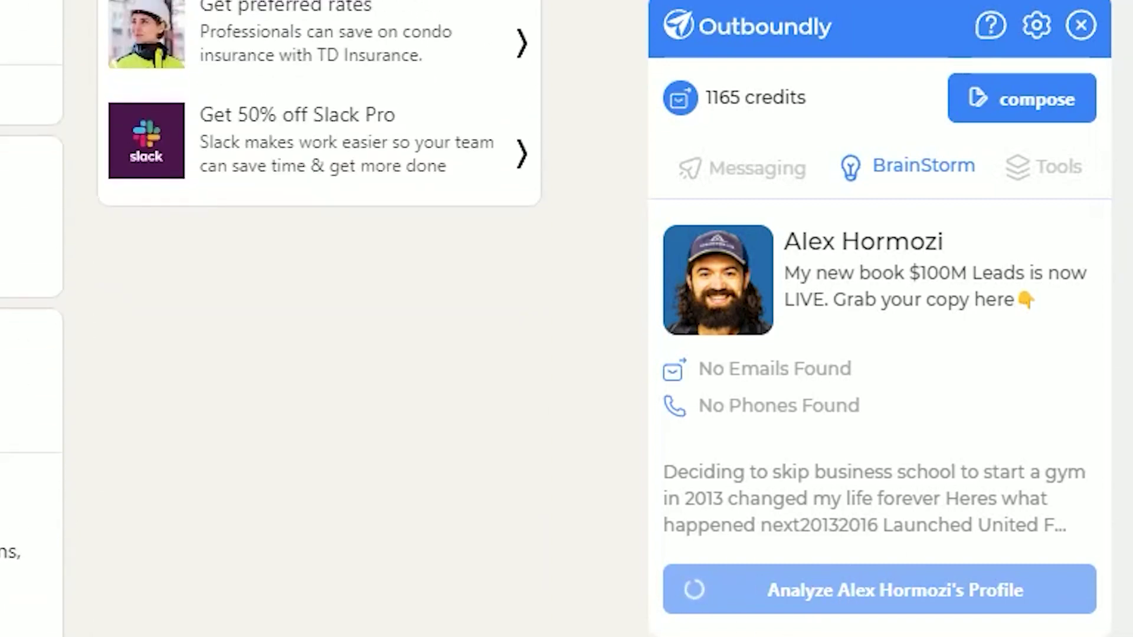
scroll(318, 319, "up", 10)
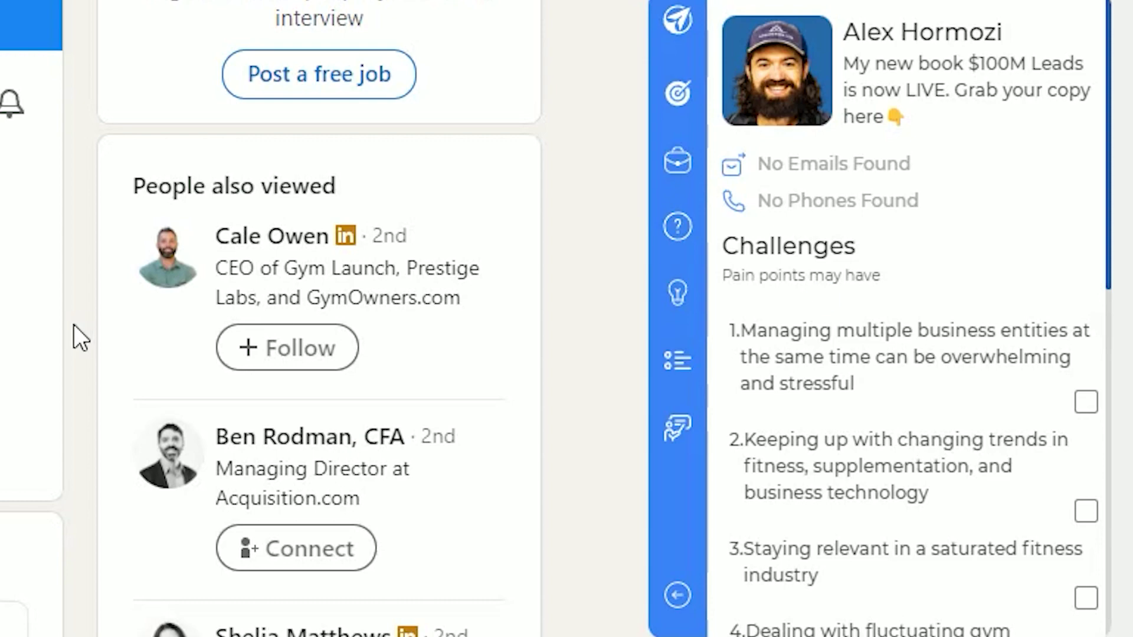
Look over the prospect's LinkedIn page and the Challenges list of possible pain points.
scroll(75, 322, "down", 15)
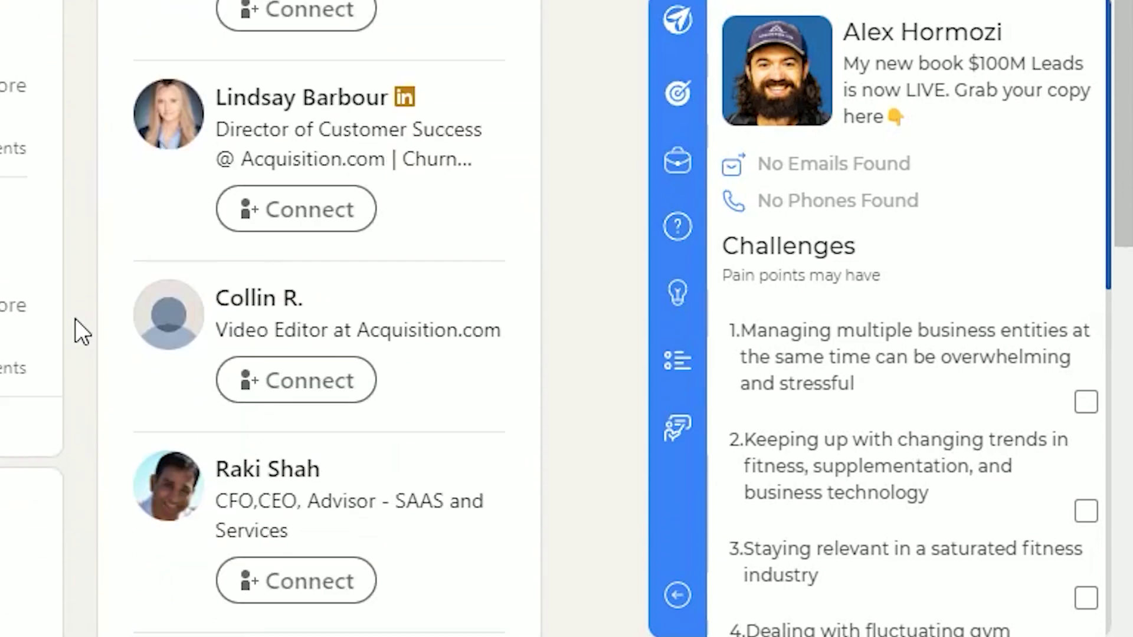
scroll(75, 317, "down", 5)
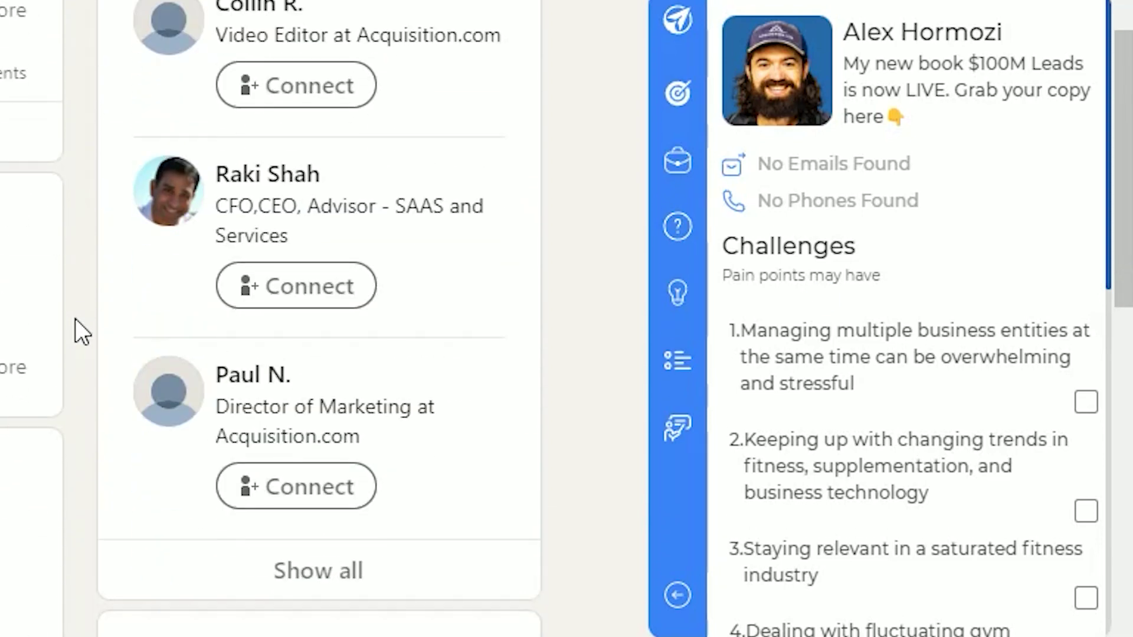
scroll(76, 317, "up", 15)
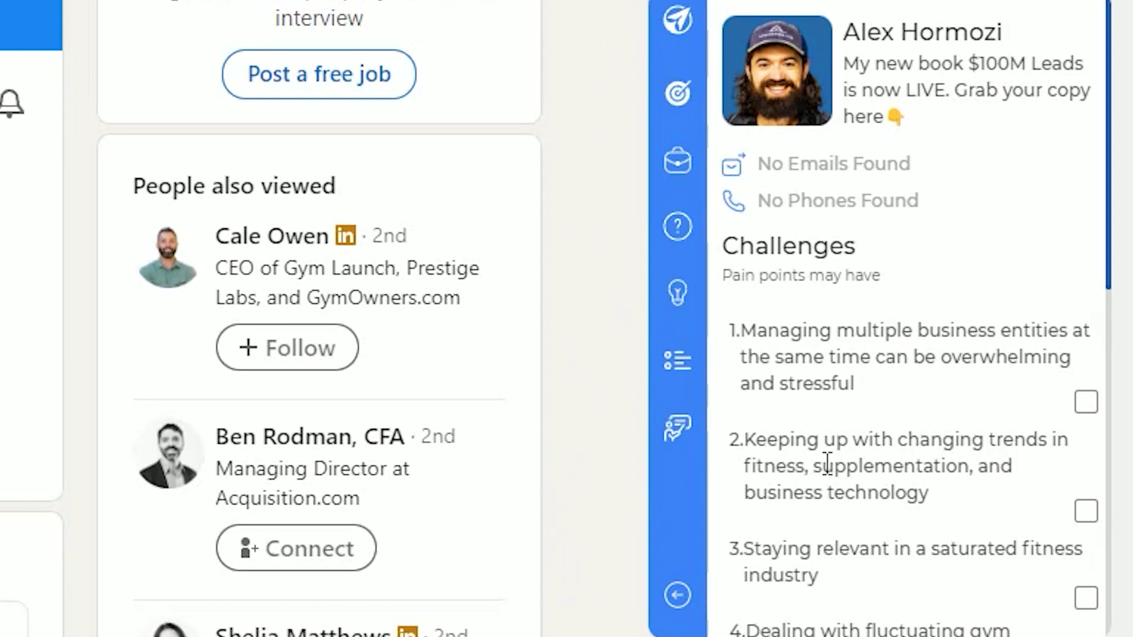
scroll(827, 463, "down", 10)
scroll(786, 471, "up", 10)
Show the sales ideas for the prospect and read through the Selling Questions and Selling Phrases lists.
left_click(679, 157)
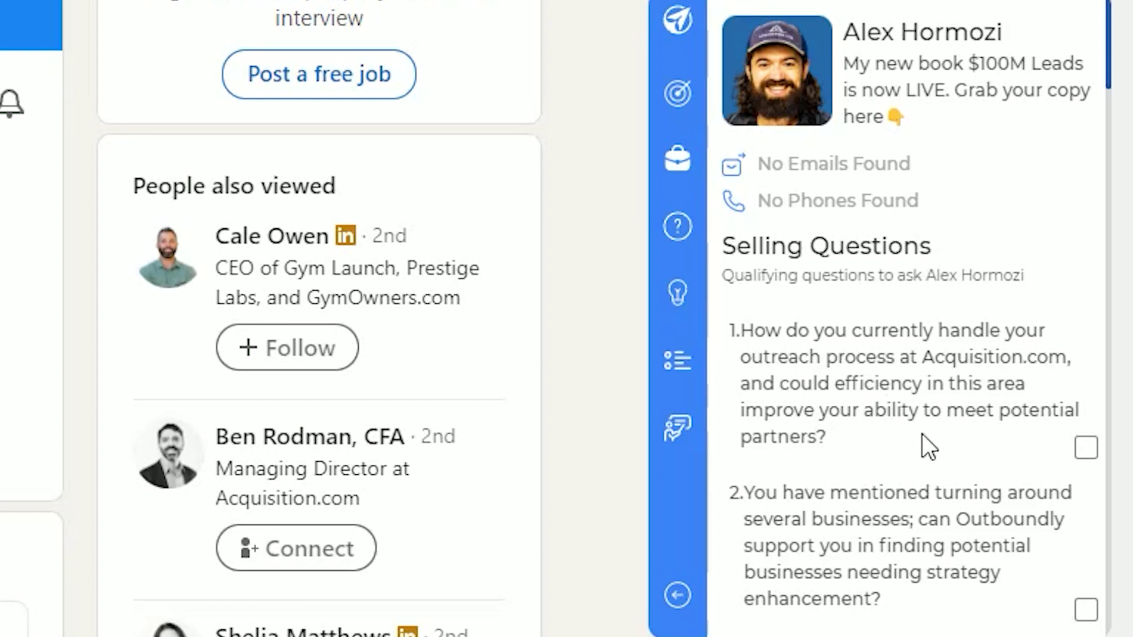
scroll(903, 493, "down", 3)
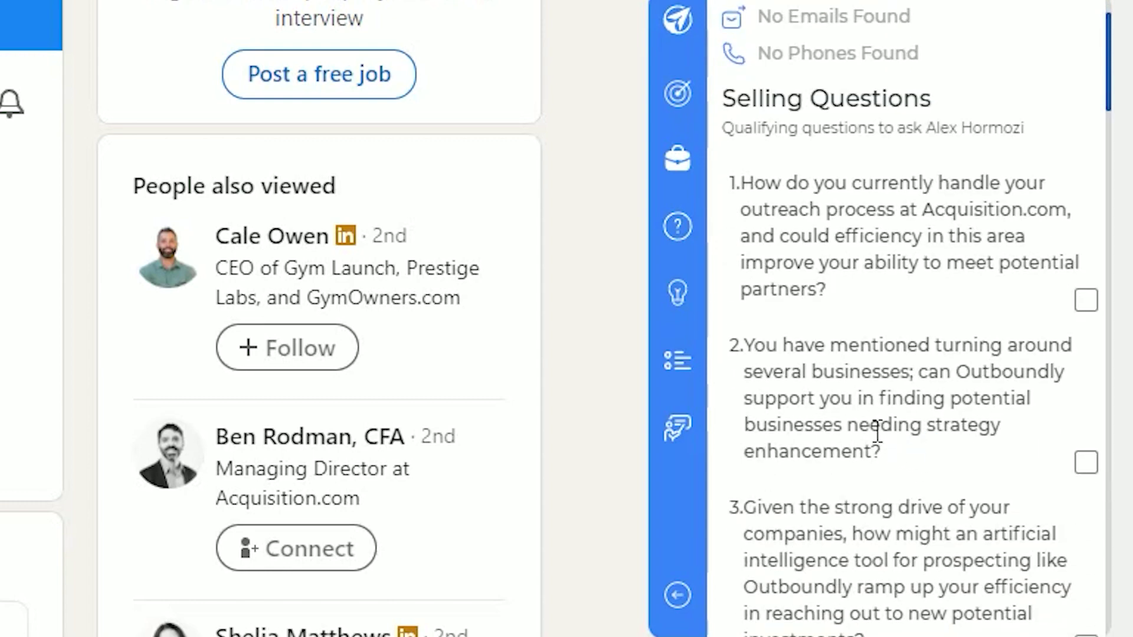
scroll(858, 428, "down", 1)
scroll(869, 413, "down", 20)
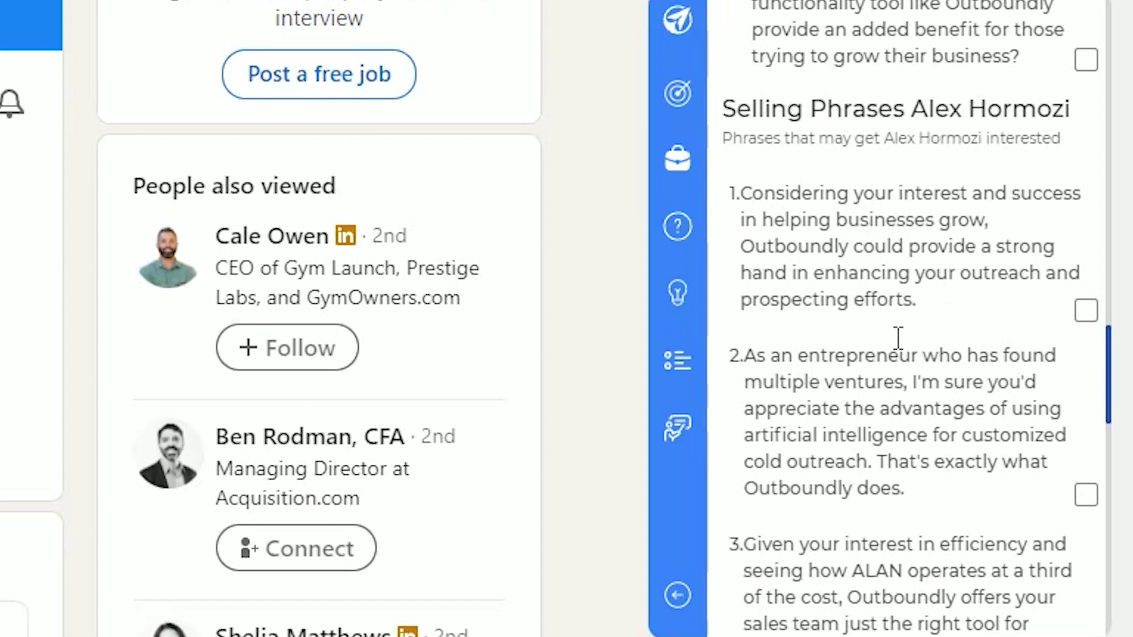
scroll(891, 348, "down", 3)
Show the rapport-building section and read through its suggested questions to ask the prospect.
left_click(678, 232)
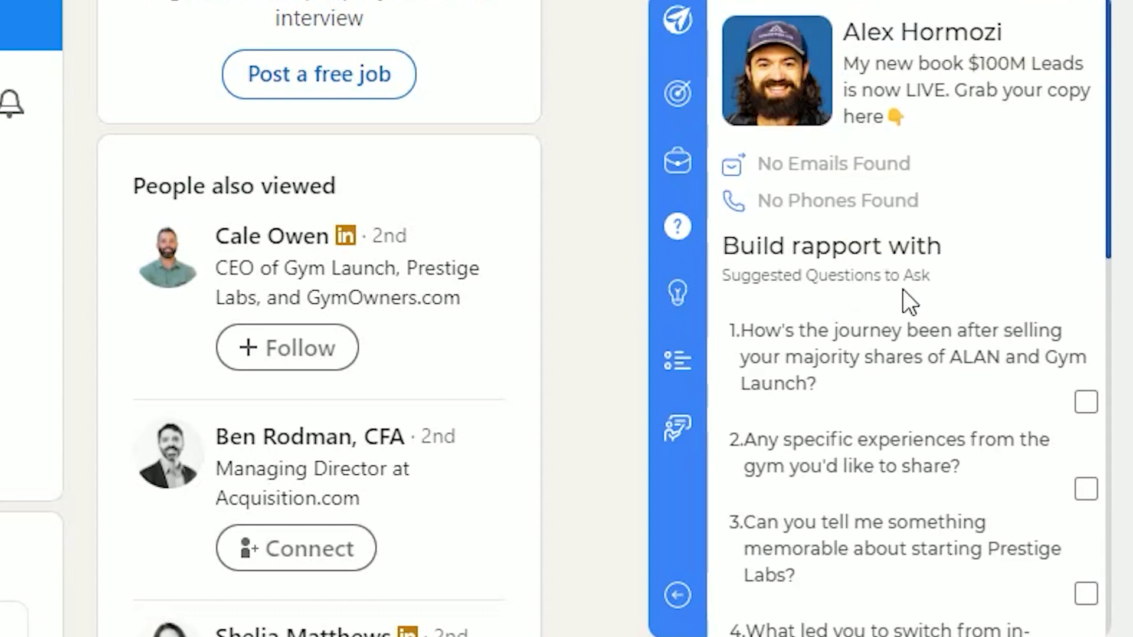
scroll(932, 304, "down", 12)
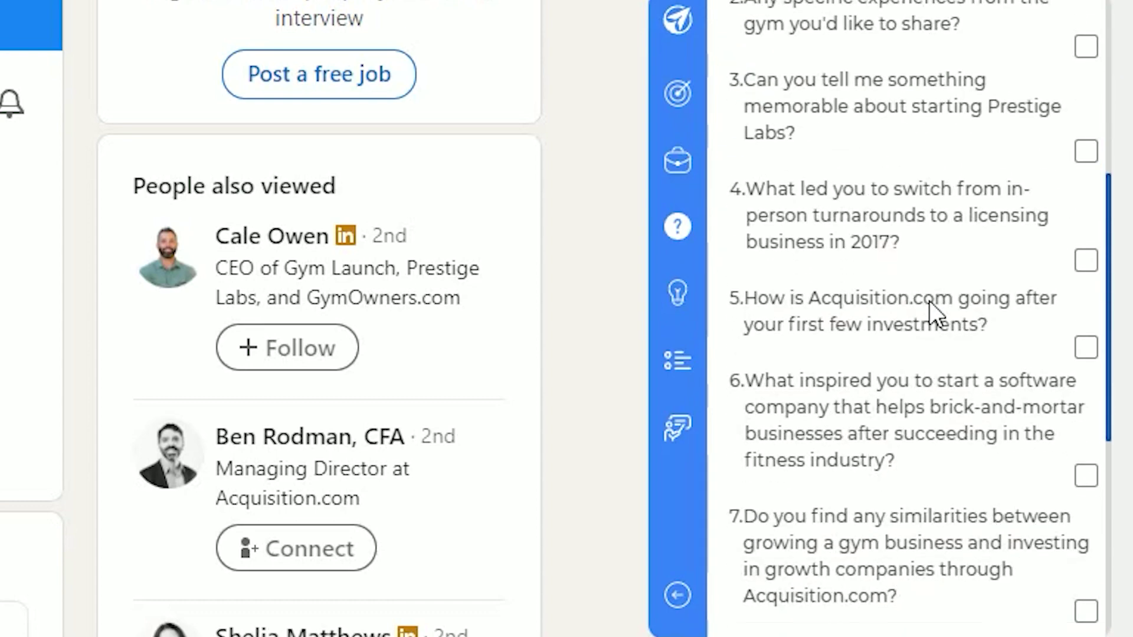
scroll(930, 300, "up", 12)
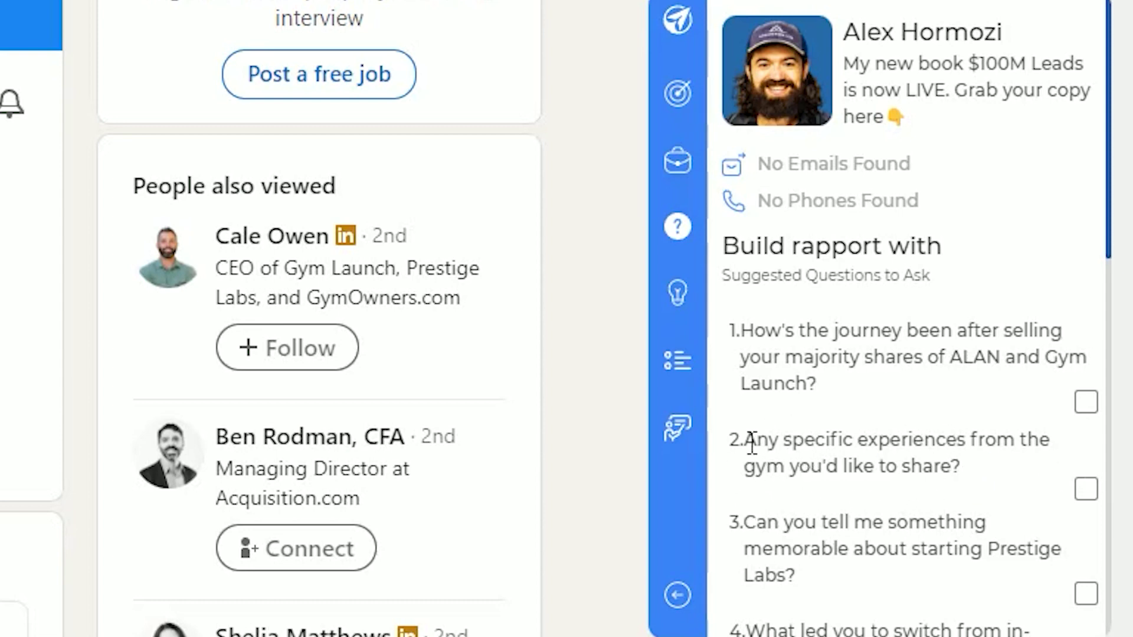
Examine the Remark Ideas for the message and the prospect's Recent Posts summaries.
left_click(681, 303)
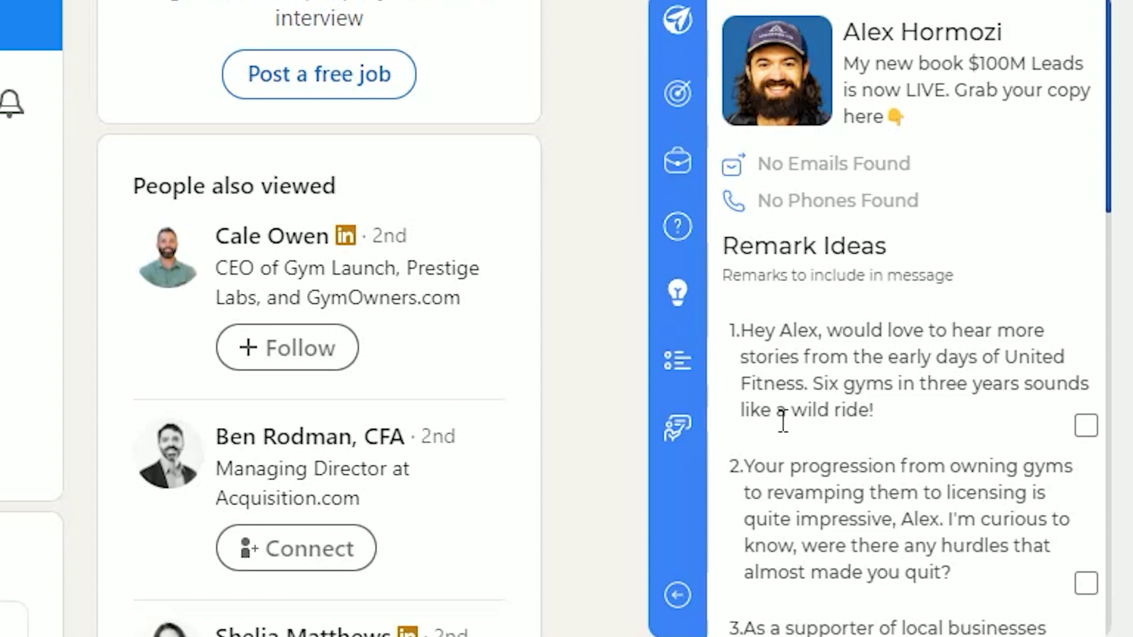
scroll(788, 413, "down", 3)
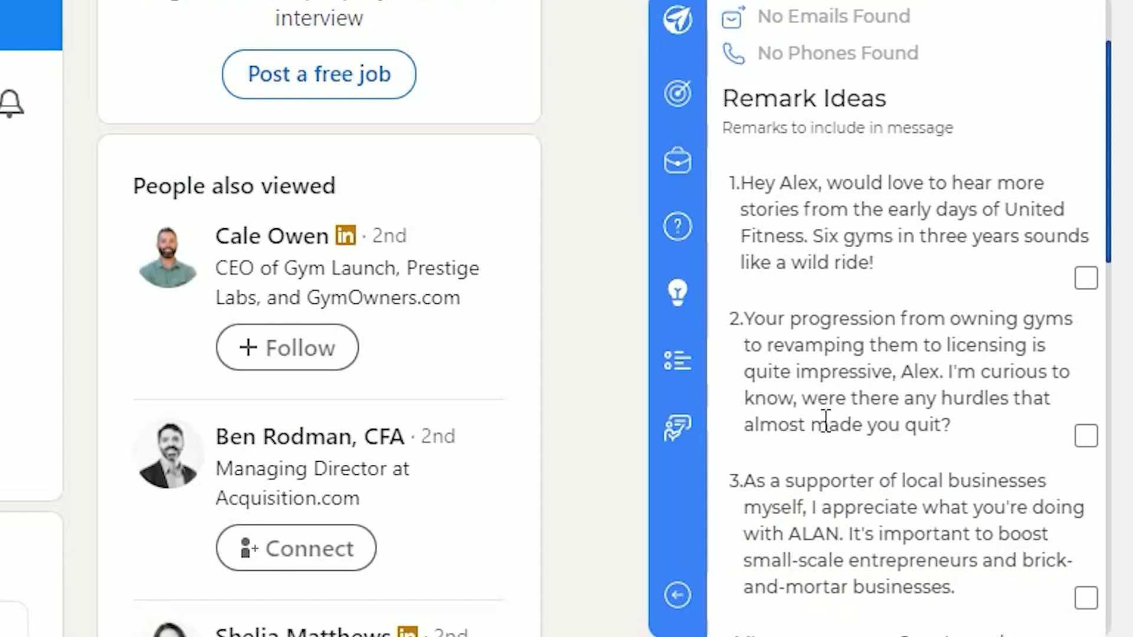
left_click(675, 356)
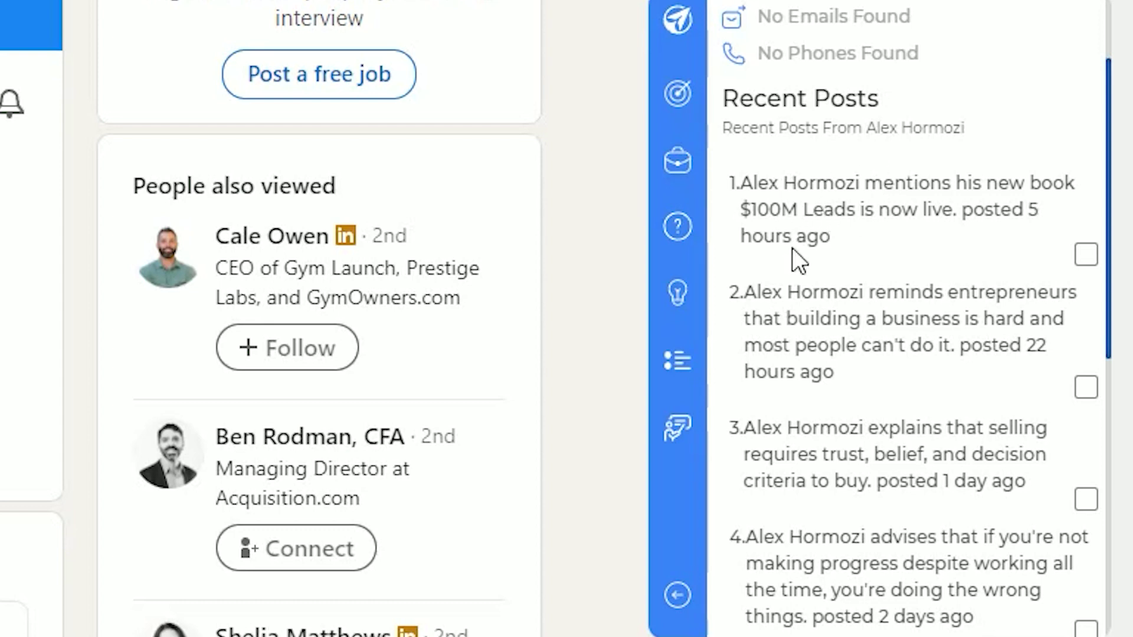
scroll(861, 378, "down", 3)
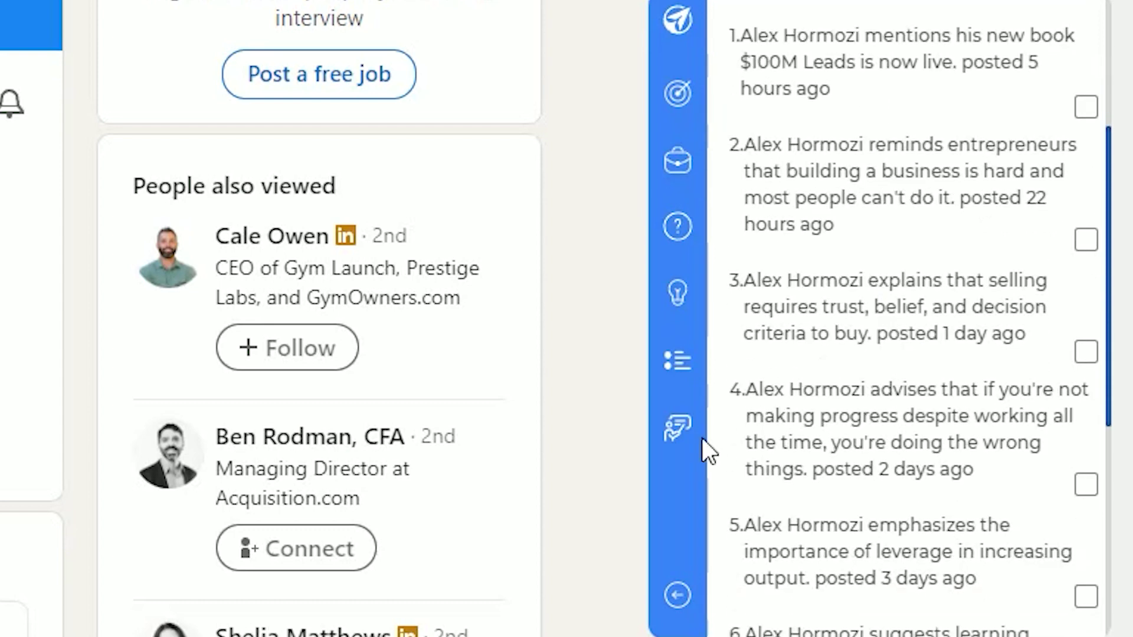
Examine the Personality / Brand Voice section and its list of the prospect's likely traits.
left_click(679, 426)
scroll(838, 401, "up", 5)
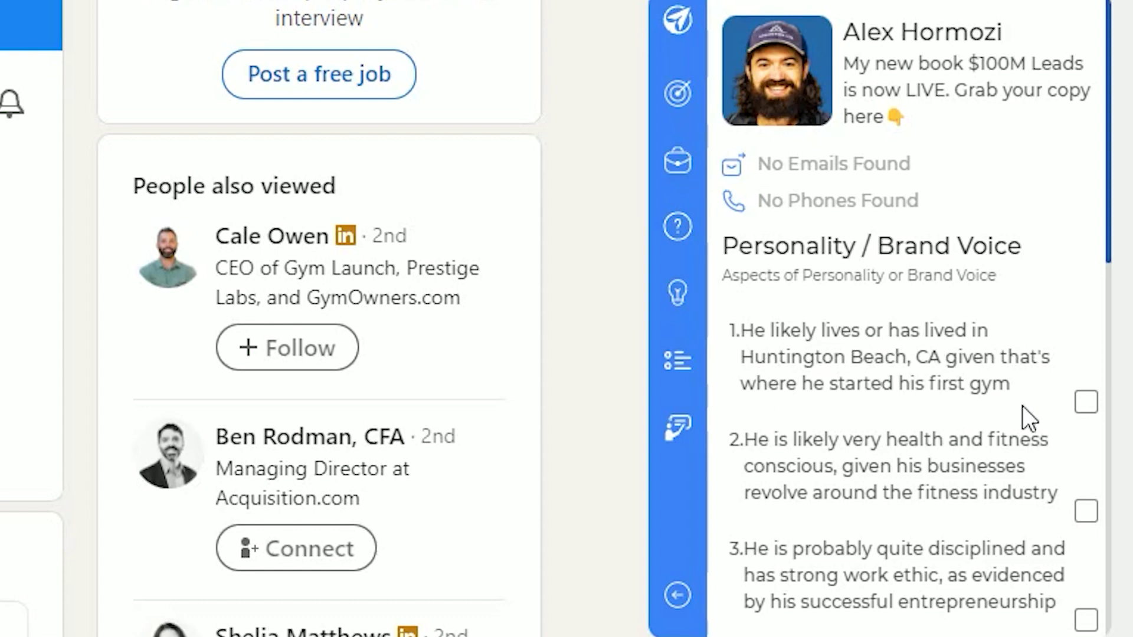
scroll(919, 381, "down", 2)
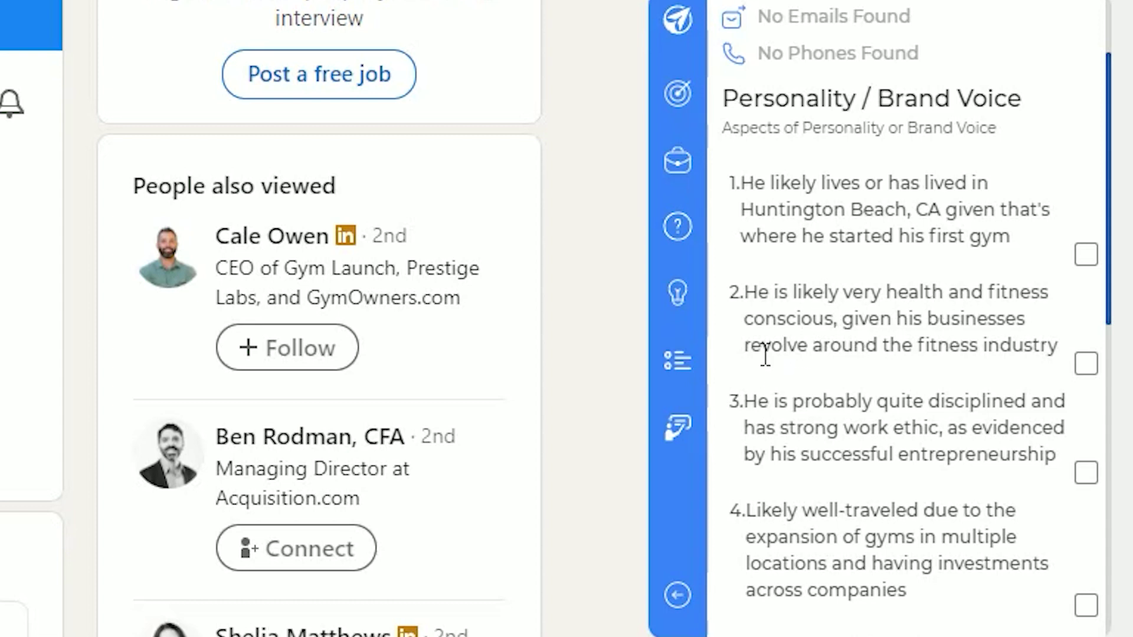
scroll(1032, 344, "down", 10)
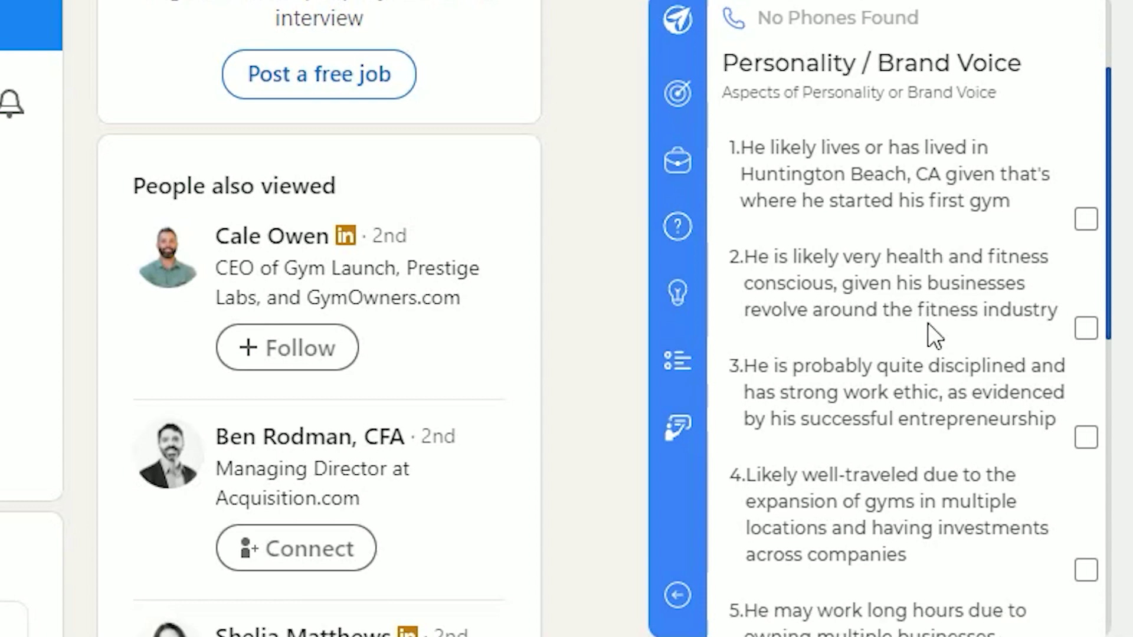
scroll(841, 516, "up", 8)
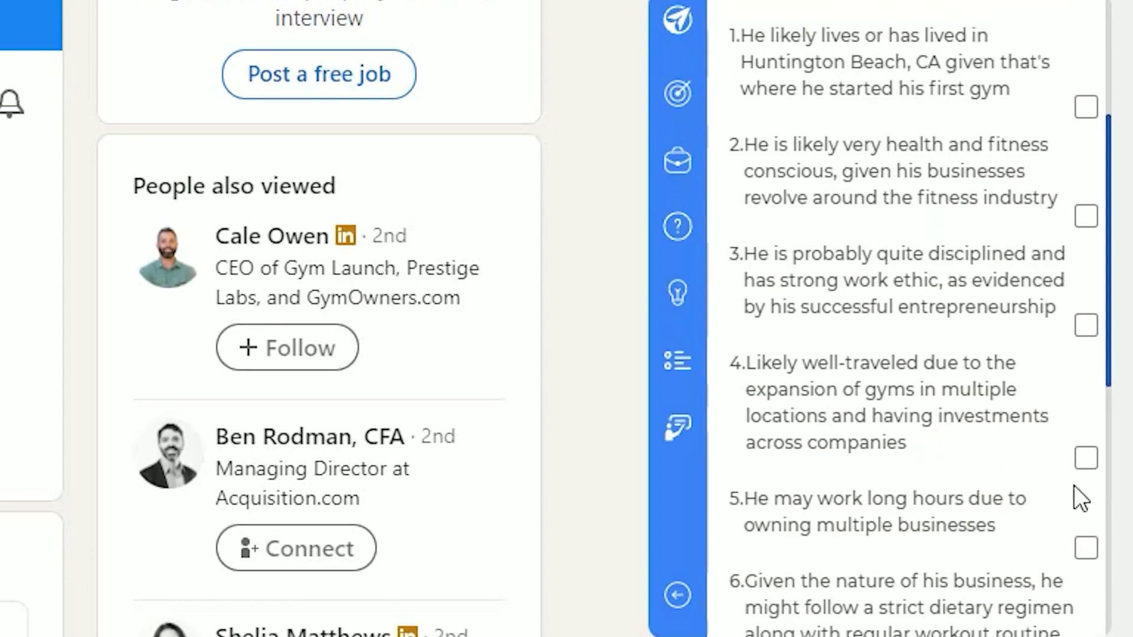
scroll(1037, 597, "down", 7)
scroll(915, 566, "up", 9)
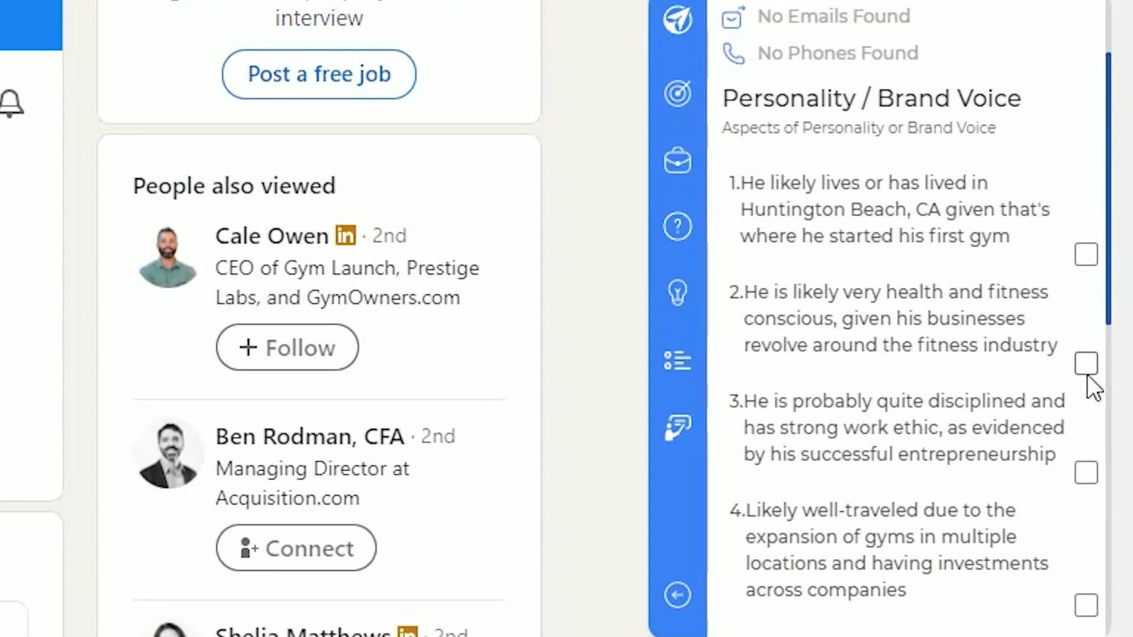
Show the Selling Questions and select the first one, about how the outreach process is currently handled at Acquisition.com.
left_click(679, 219)
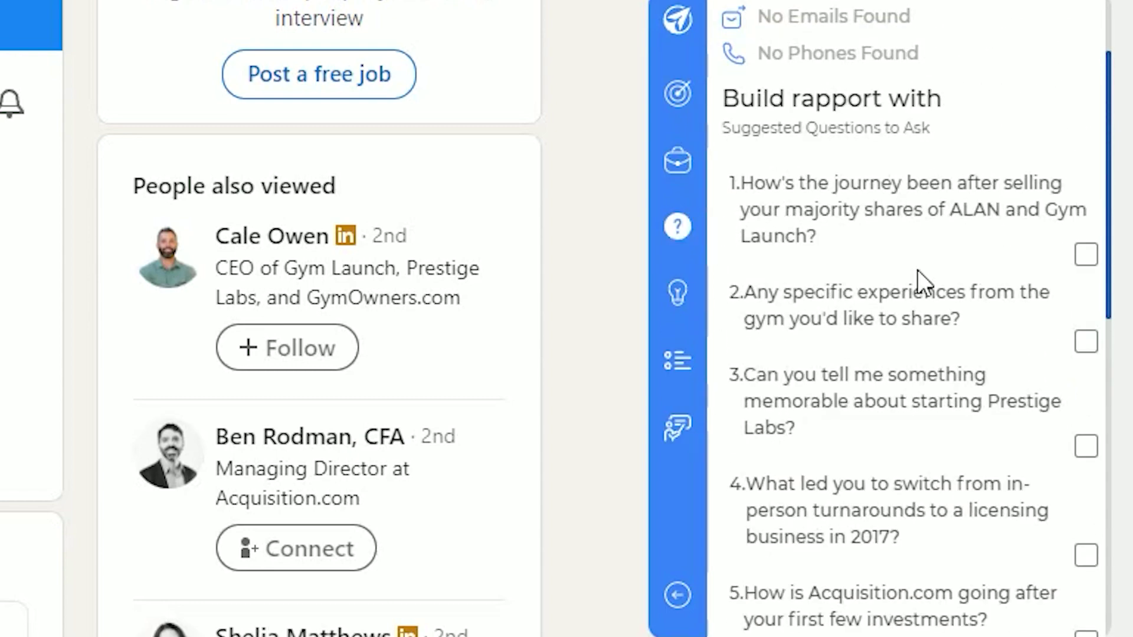
left_click(678, 162)
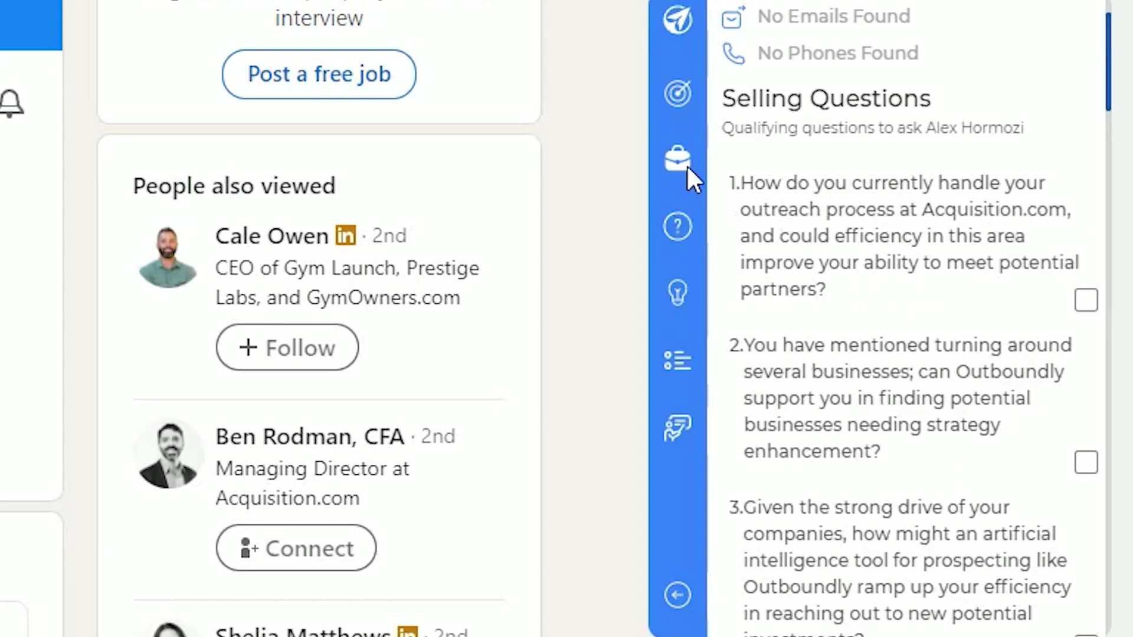
left_click(1087, 302)
Compose a message to the prospect from the selected insights and read through the generated text.
scroll(874, 263, "down", 7)
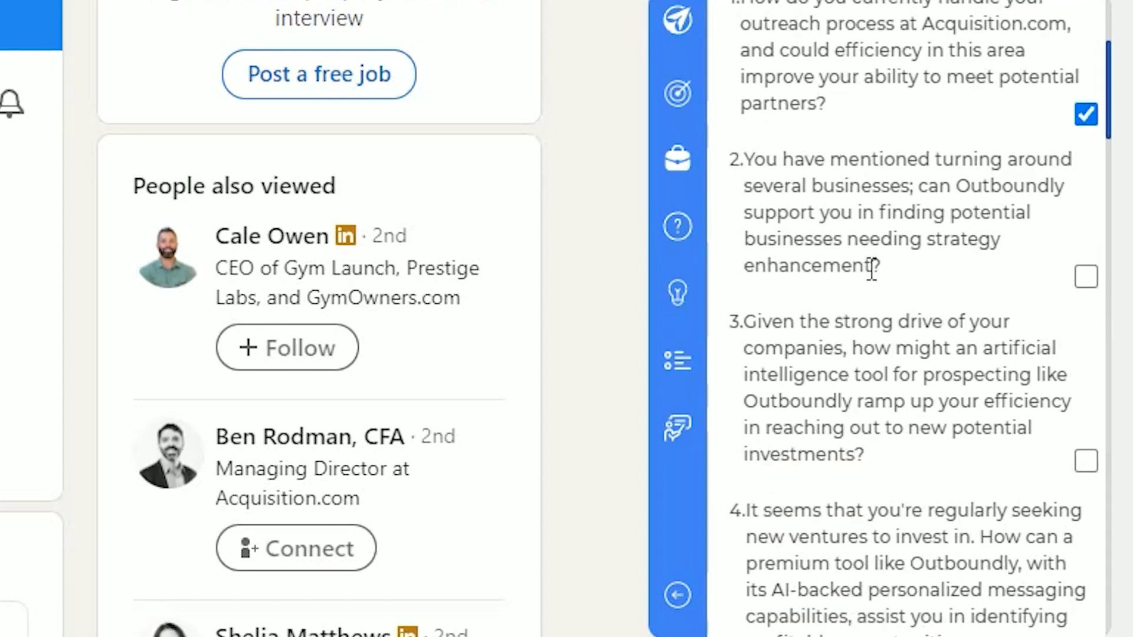
scroll(879, 254, "up", 7)
scroll(883, 249, "down", 20)
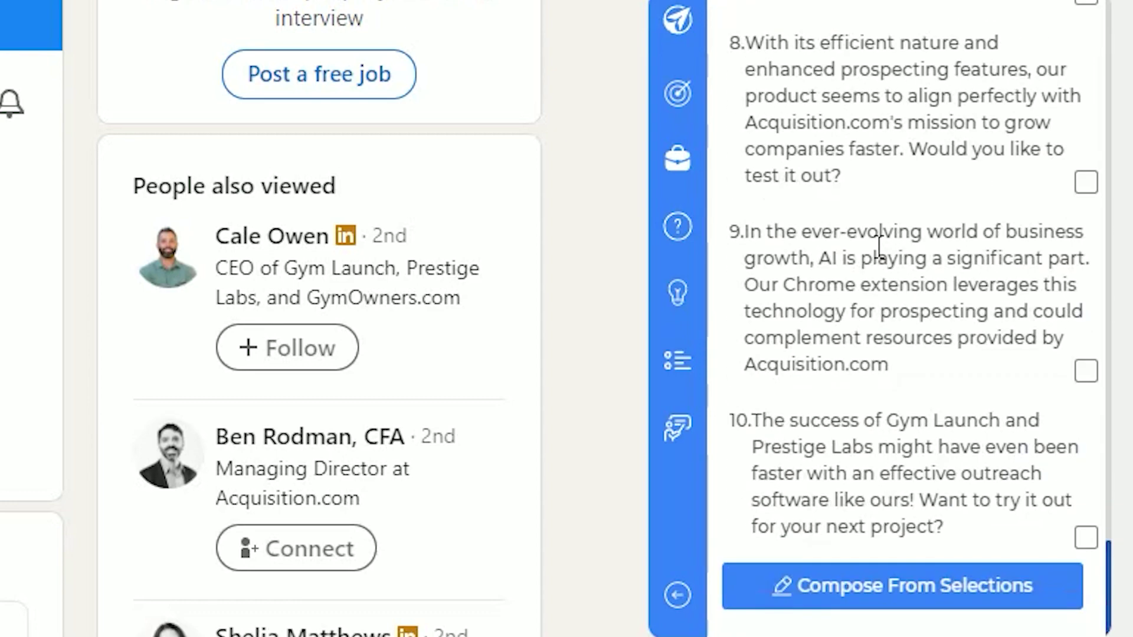
left_click(905, 604)
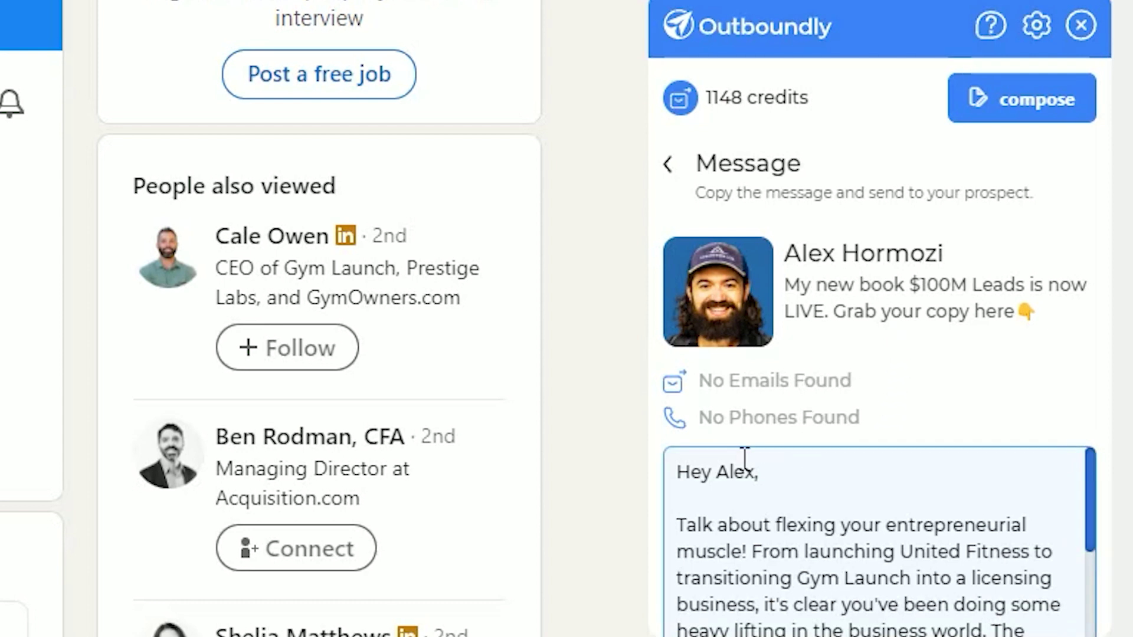
scroll(797, 461, "down", 3)
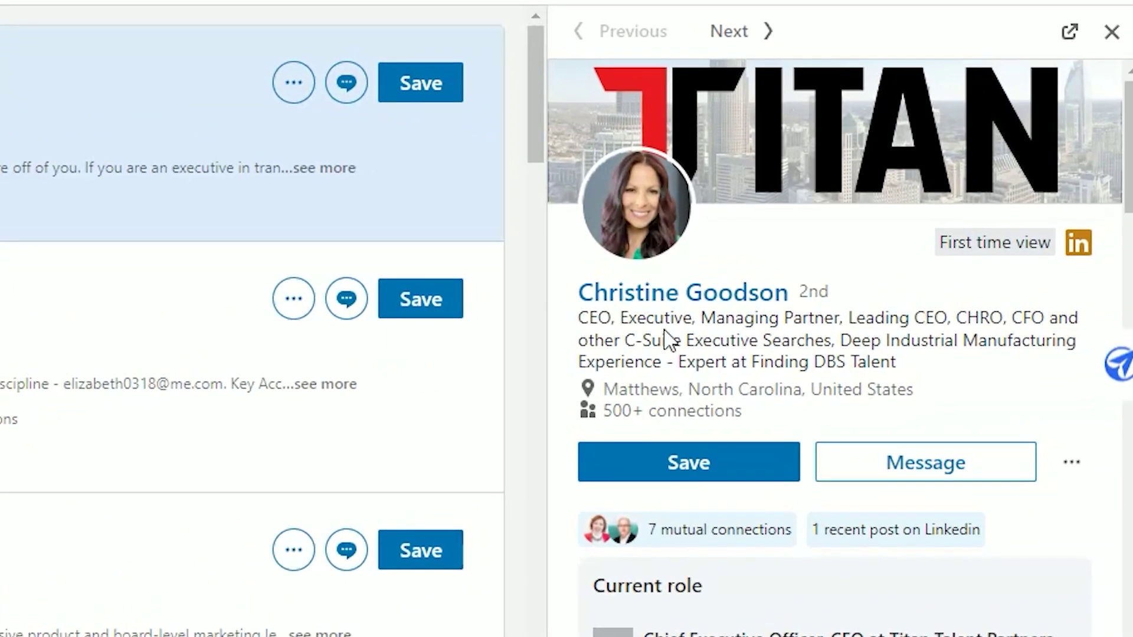
Launch Outboundly on the Sales Navigator lead results and choose the Sales Navigator automation from its tools.
left_click(1116, 363)
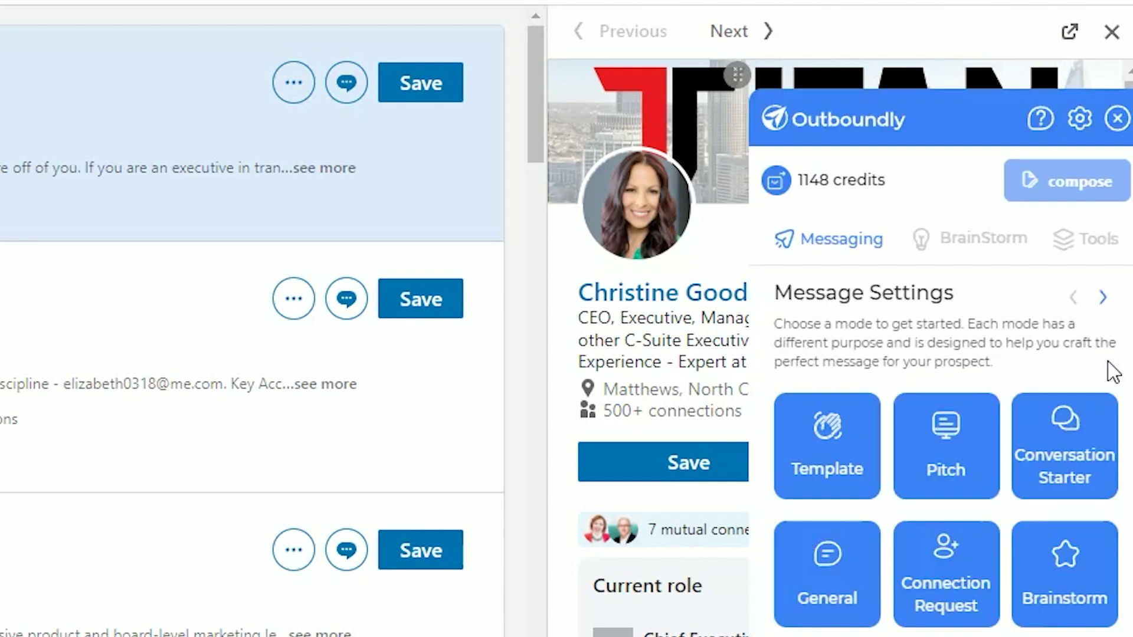
left_click(1081, 249)
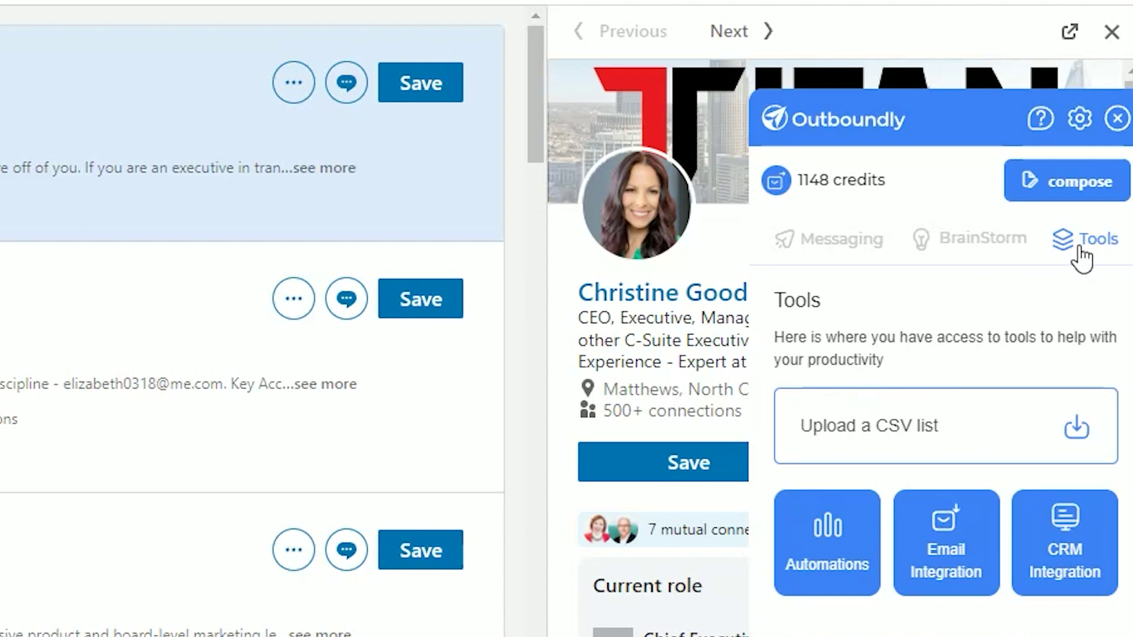
left_click(810, 540)
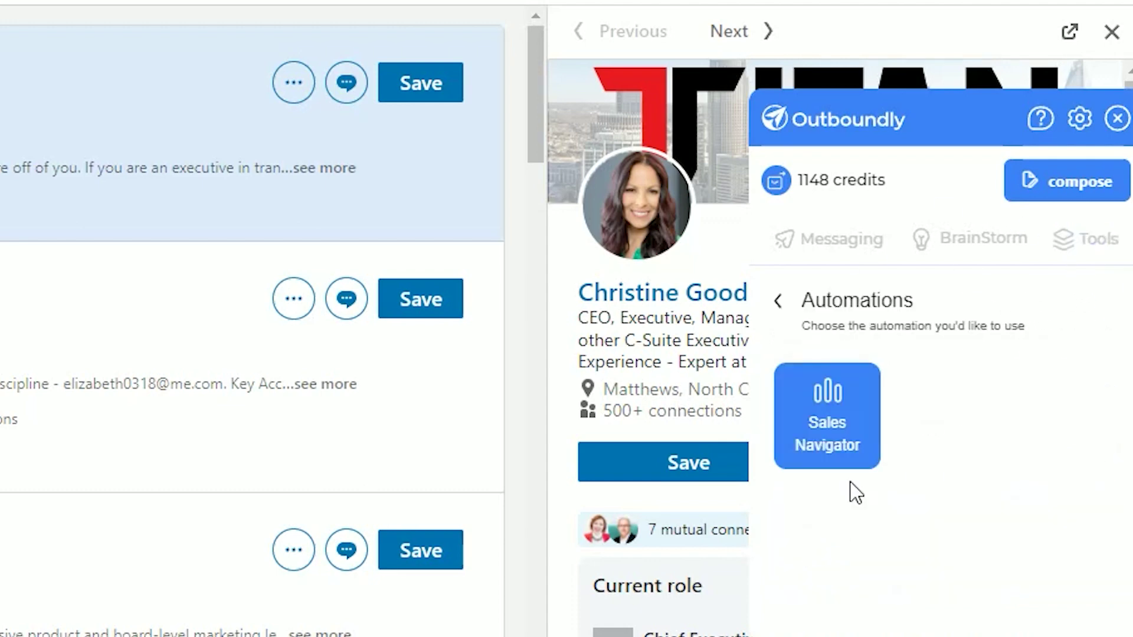
left_click(864, 442)
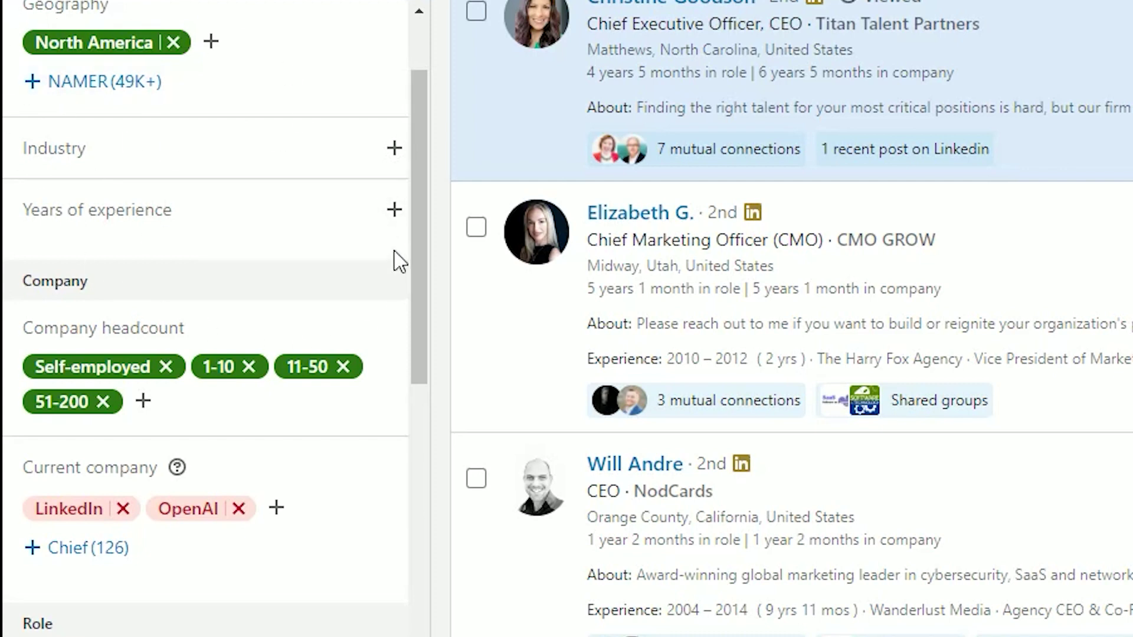
Examine the lead search filters, including company headcount, current company, role, spotlights and persona.
scroll(265, 488, "down", 10)
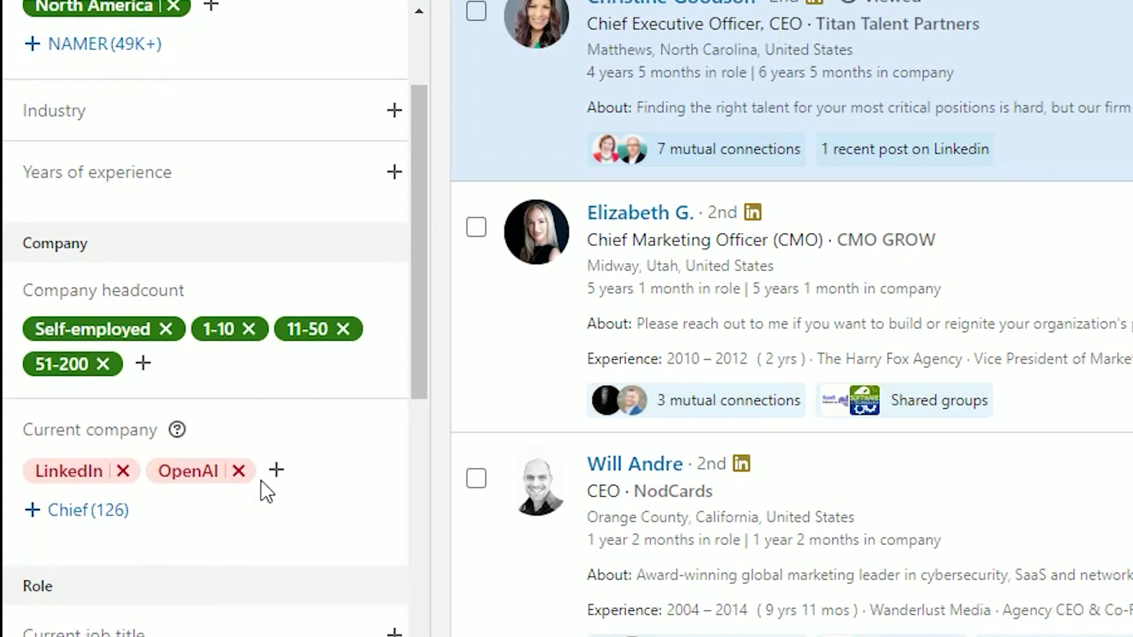
scroll(207, 422, "down", 4)
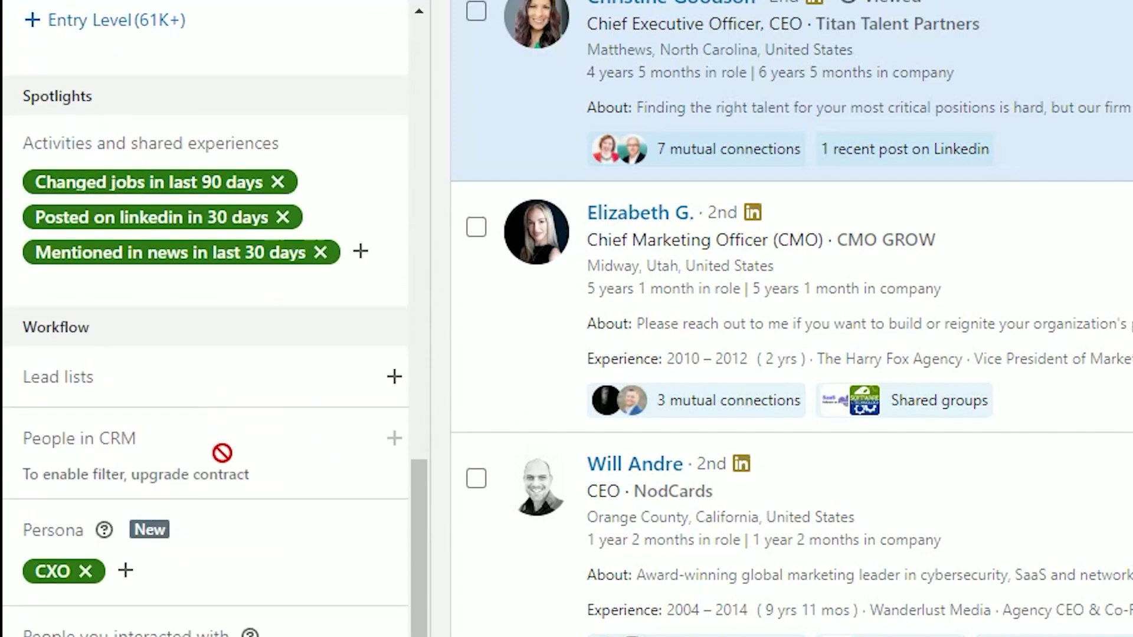
scroll(260, 590, "down", 2)
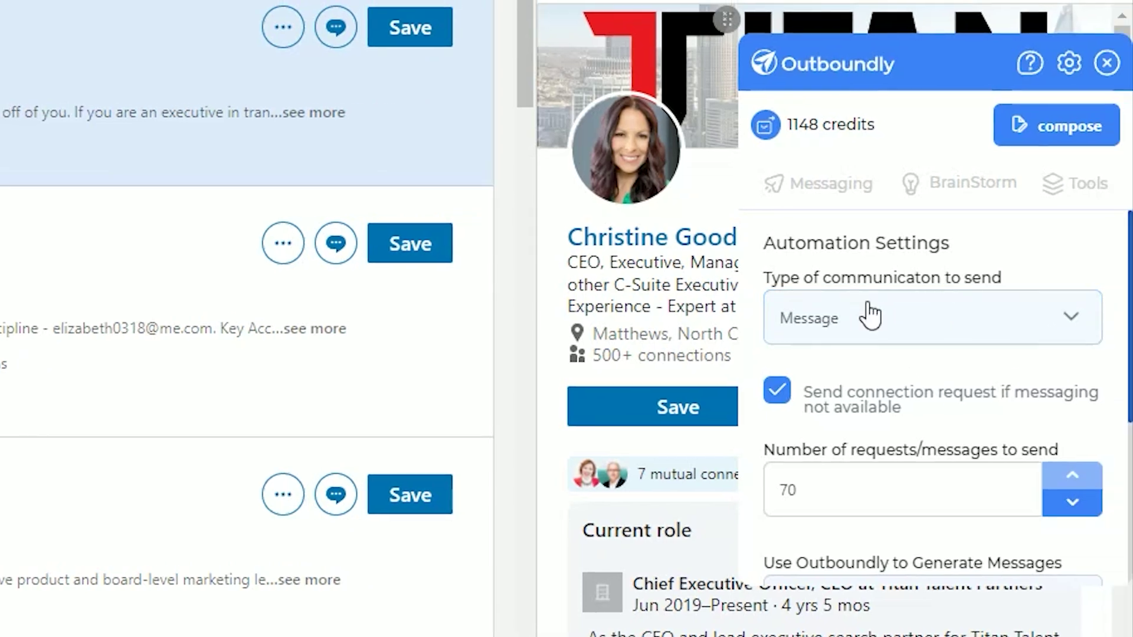
Review the automation settings and choose Message as the type of communication to send.
scroll(903, 313, "down", 2)
scroll(925, 307, "down", 3)
scroll(924, 308, "up", 4)
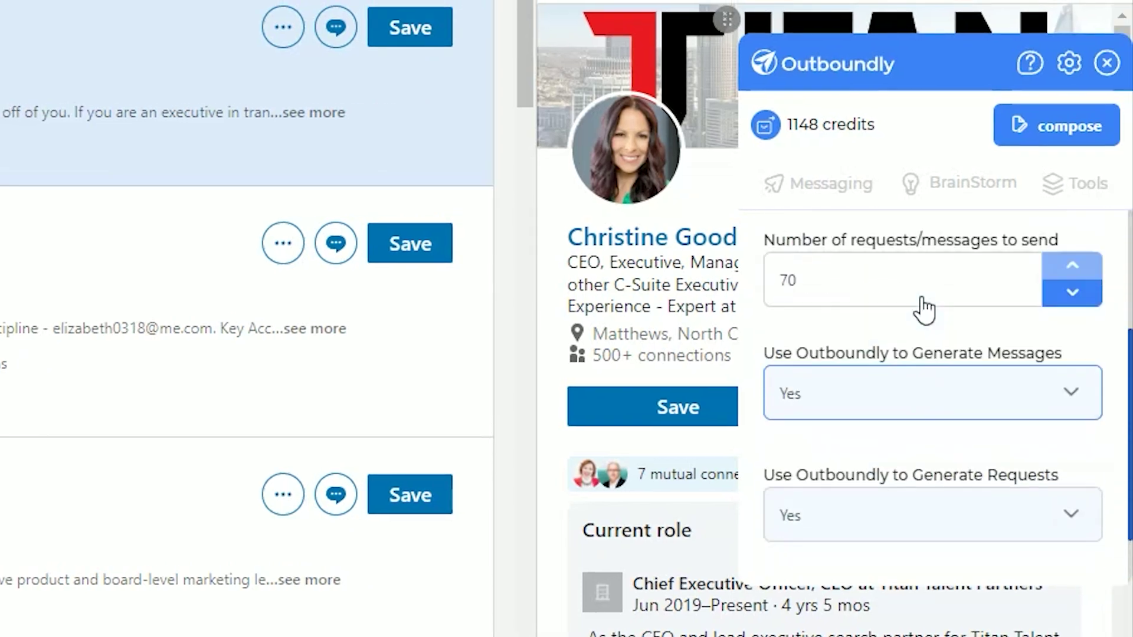
left_click(885, 340)
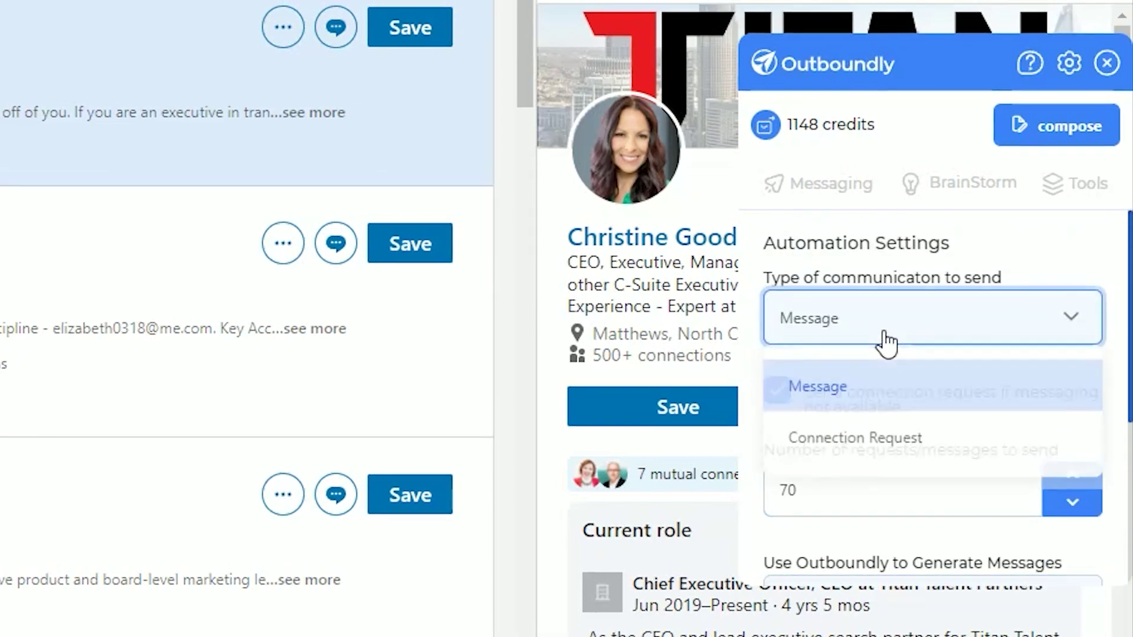
left_click(871, 391)
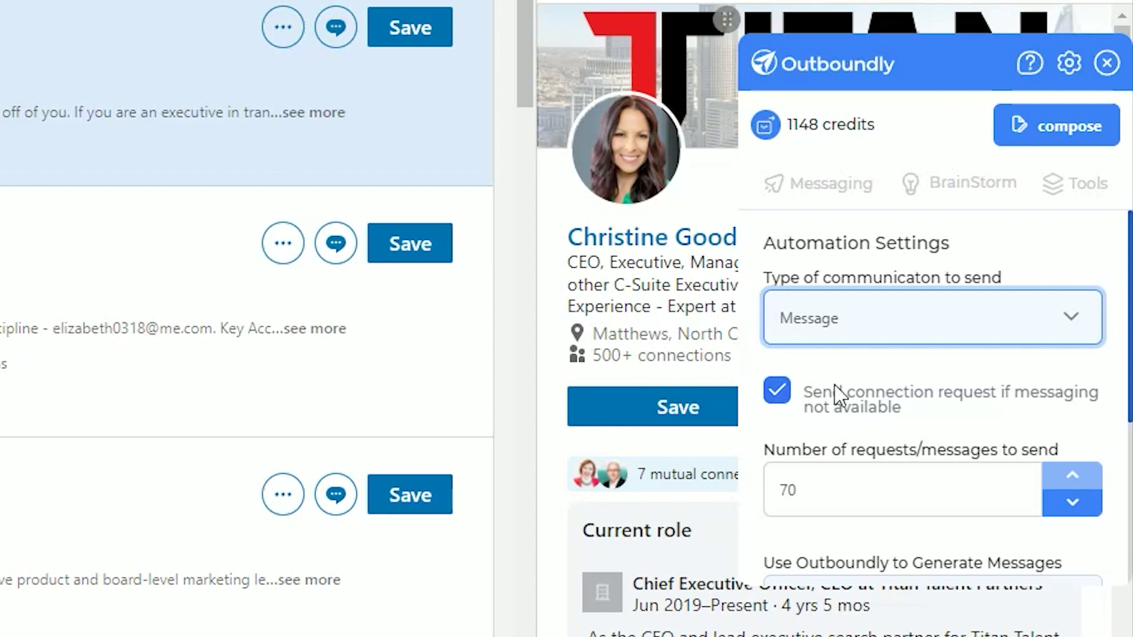
Look over the remaining automation options and open the number of requests/messages to send for editing.
scroll(841, 389, "down", 4)
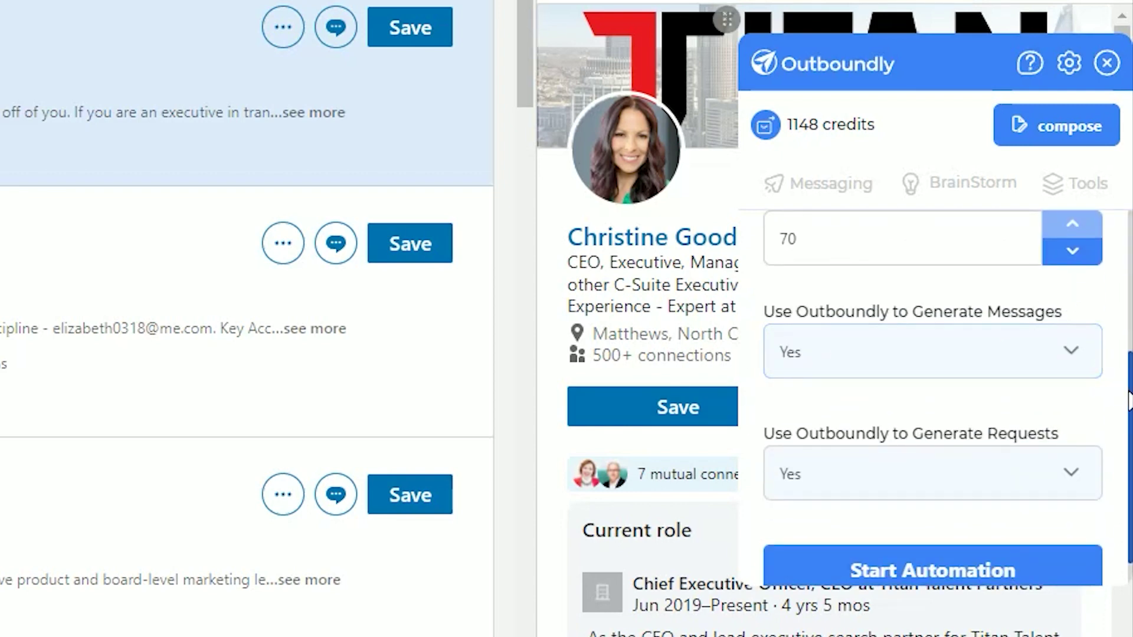
left_click_drag(1128, 401, 1124, 316)
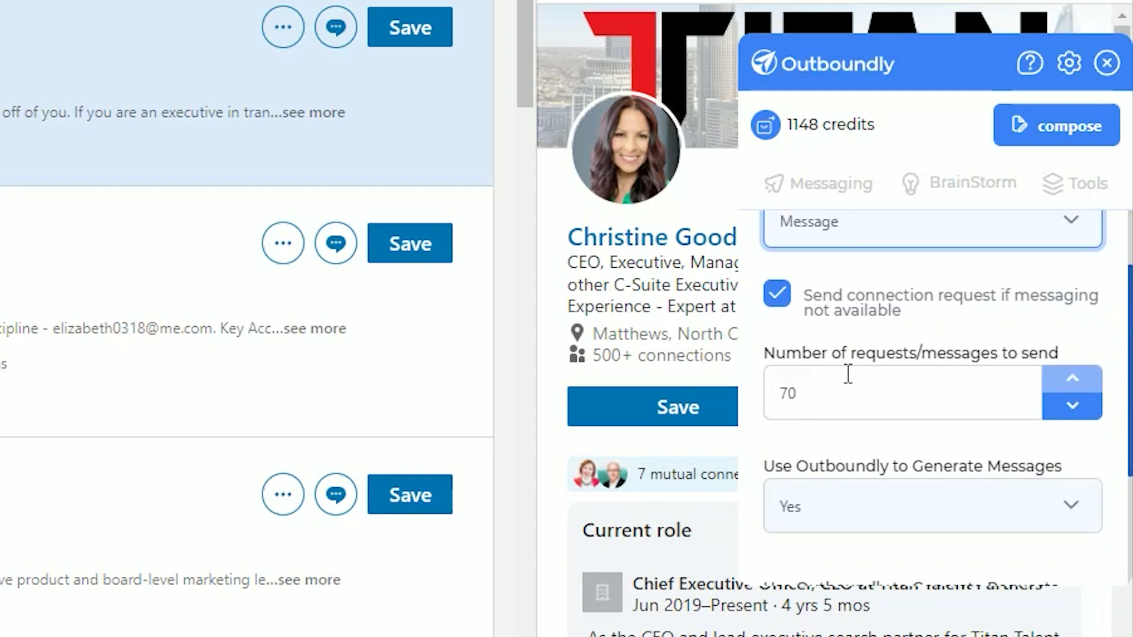
left_click(786, 401)
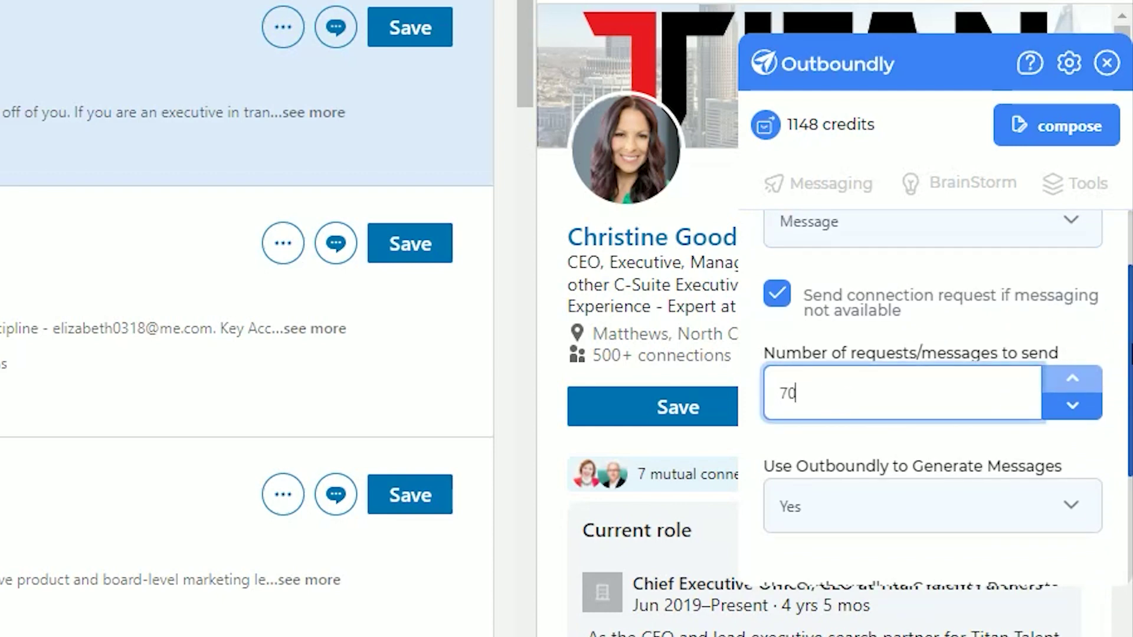
Set Use Outboundly to Generate Messages to No and activate the message template field for entry.
scroll(933, 401, "down", 3)
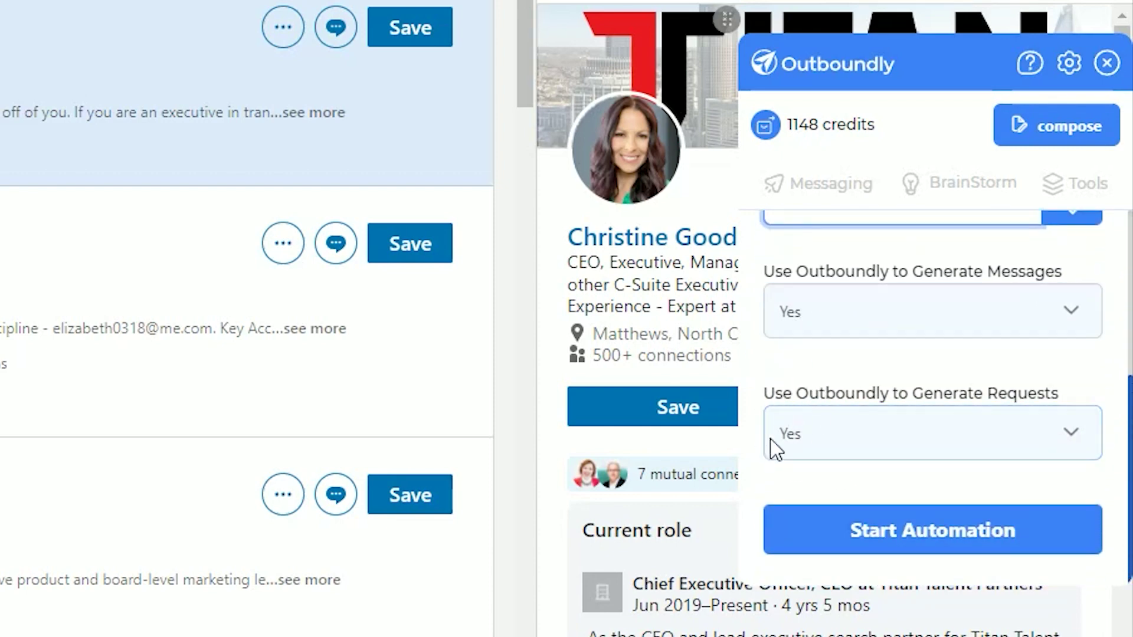
left_click(842, 328)
left_click(842, 435)
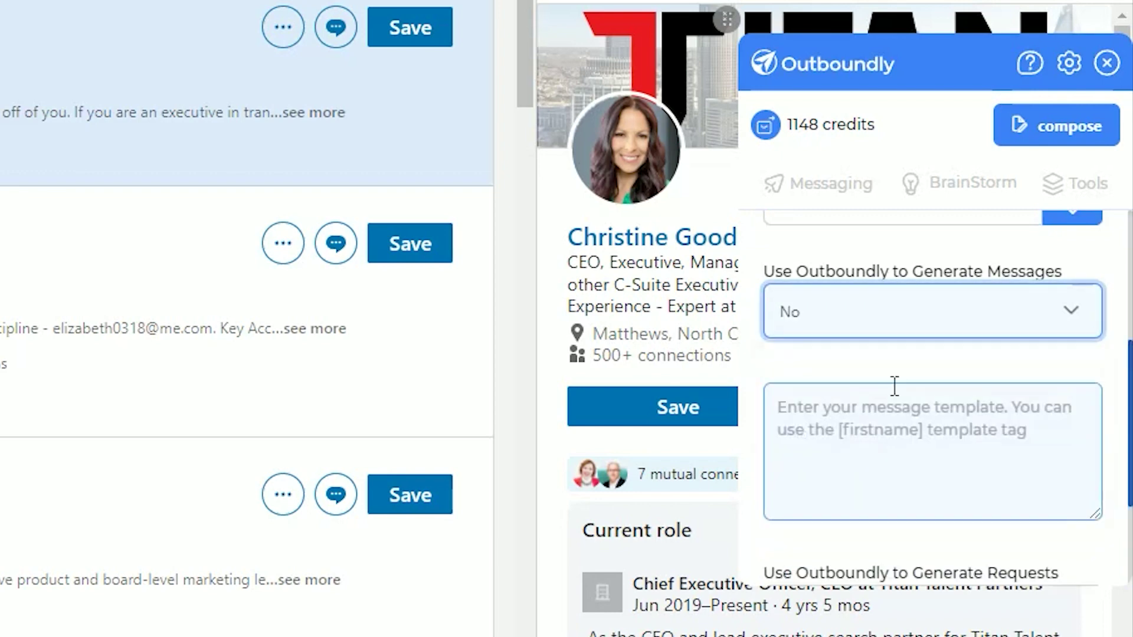
left_click(844, 433)
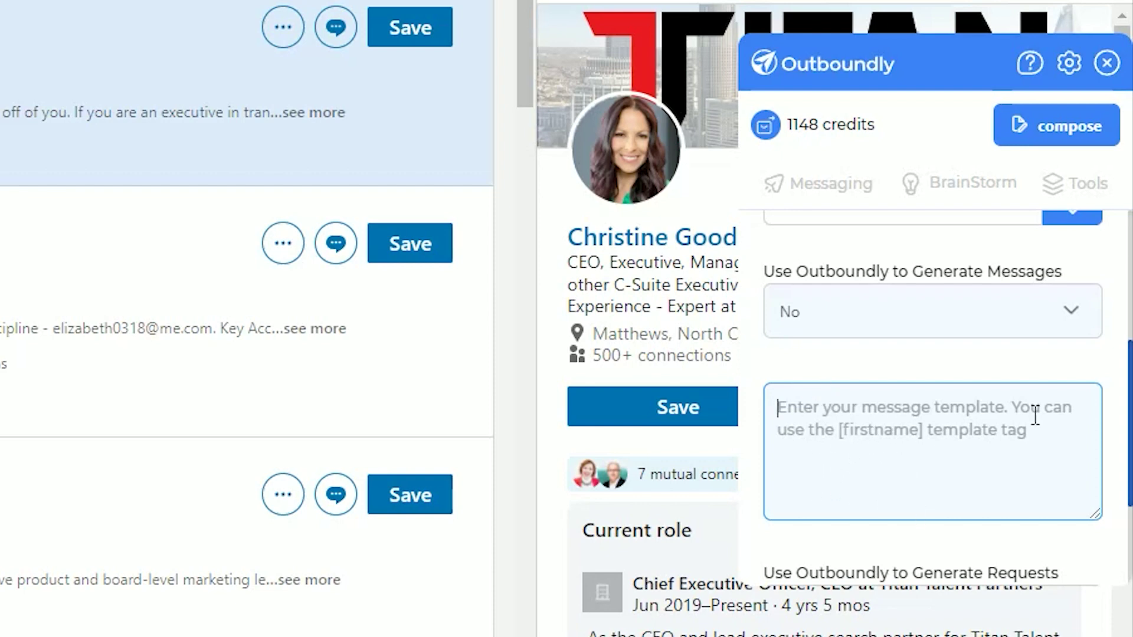
Set Use Outboundly to Generate Messages back to Yes.
left_click(1006, 322)
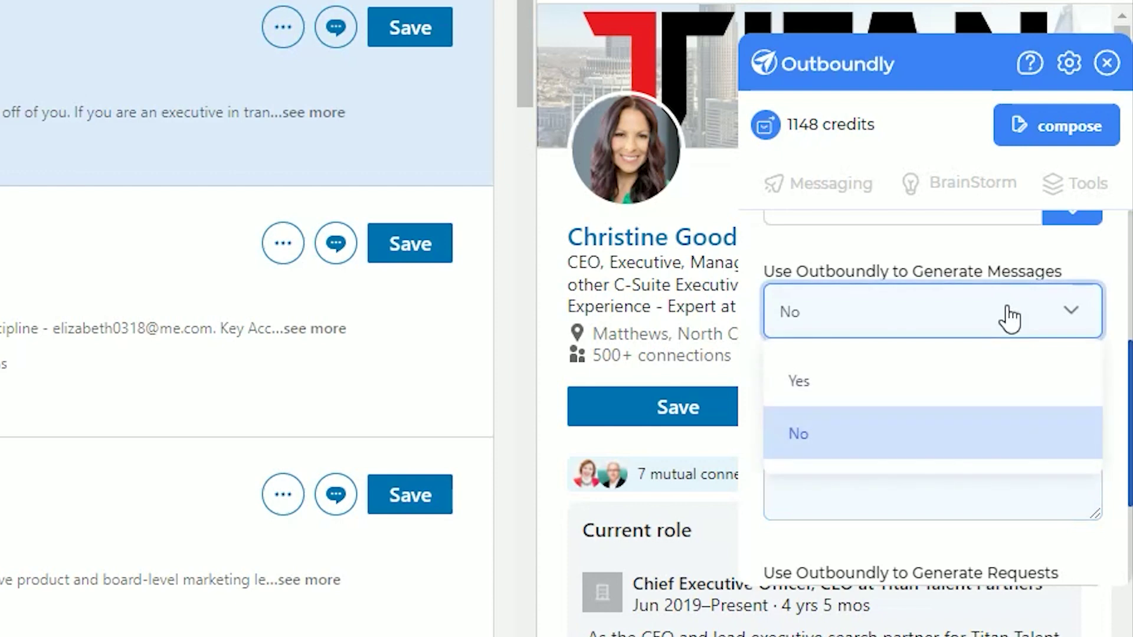
left_click(1113, 305)
left_click(1050, 331)
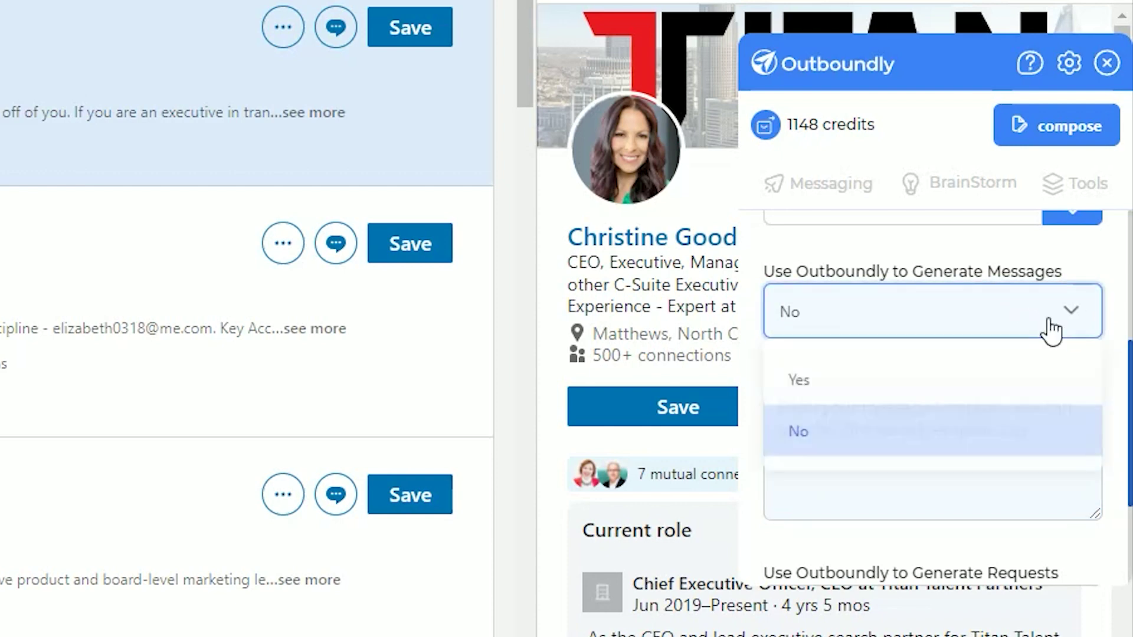
left_click(944, 392)
Check the automation settings once more and start the Sales Navigator automation.
scroll(874, 364, "up", 4)
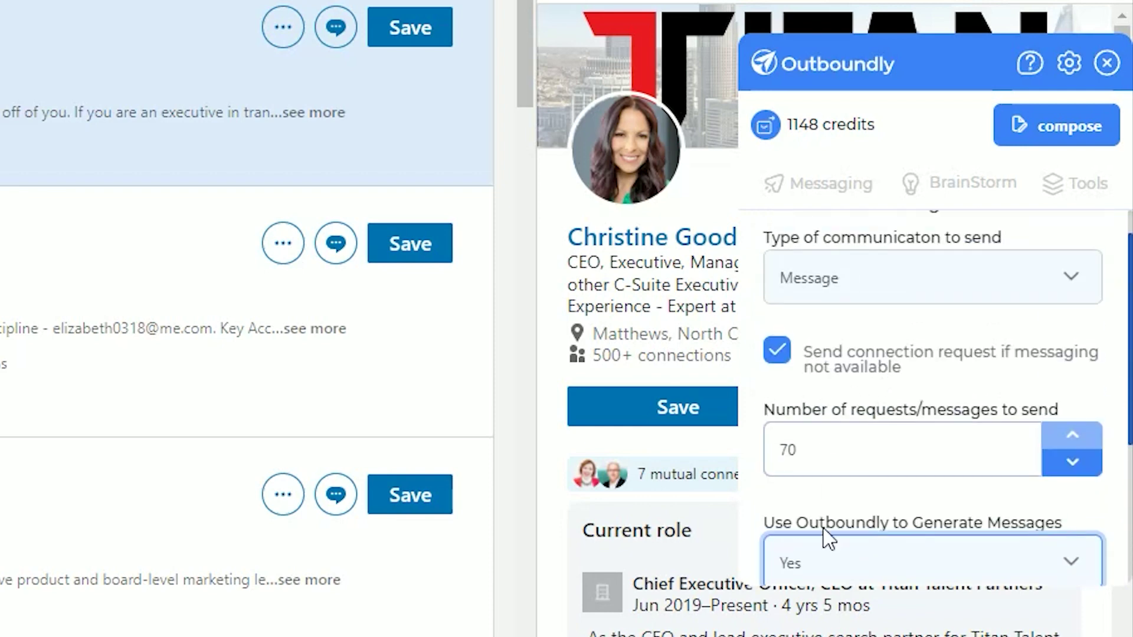
scroll(852, 505, "down", 4)
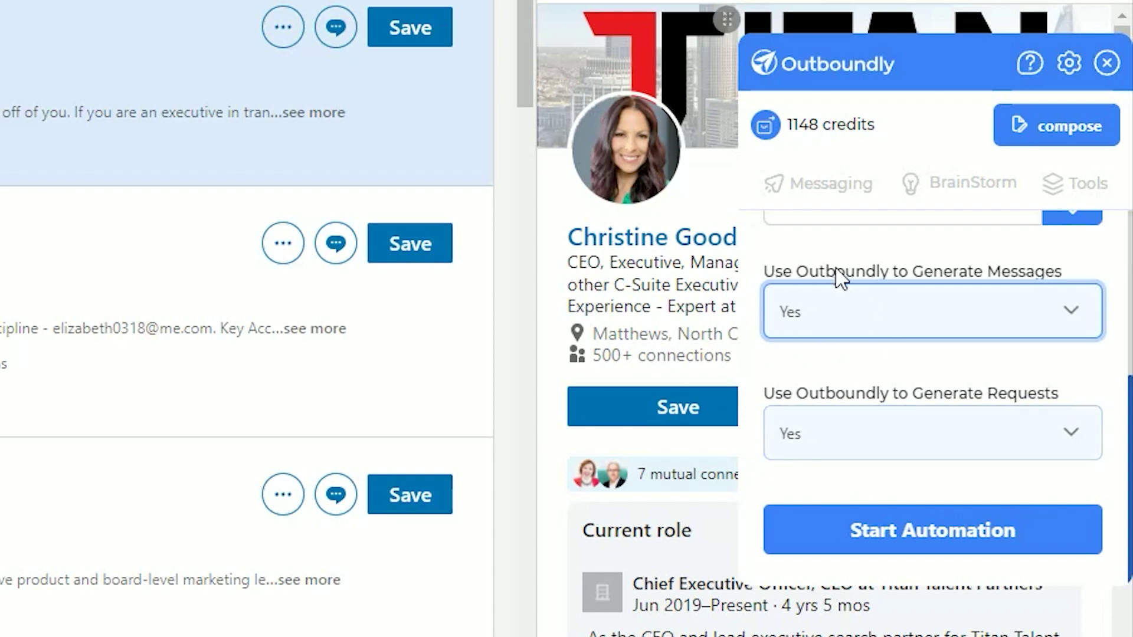
scroll(822, 412, "up", 4)
scroll(815, 413, "down", 3)
scroll(847, 296, "down", 1)
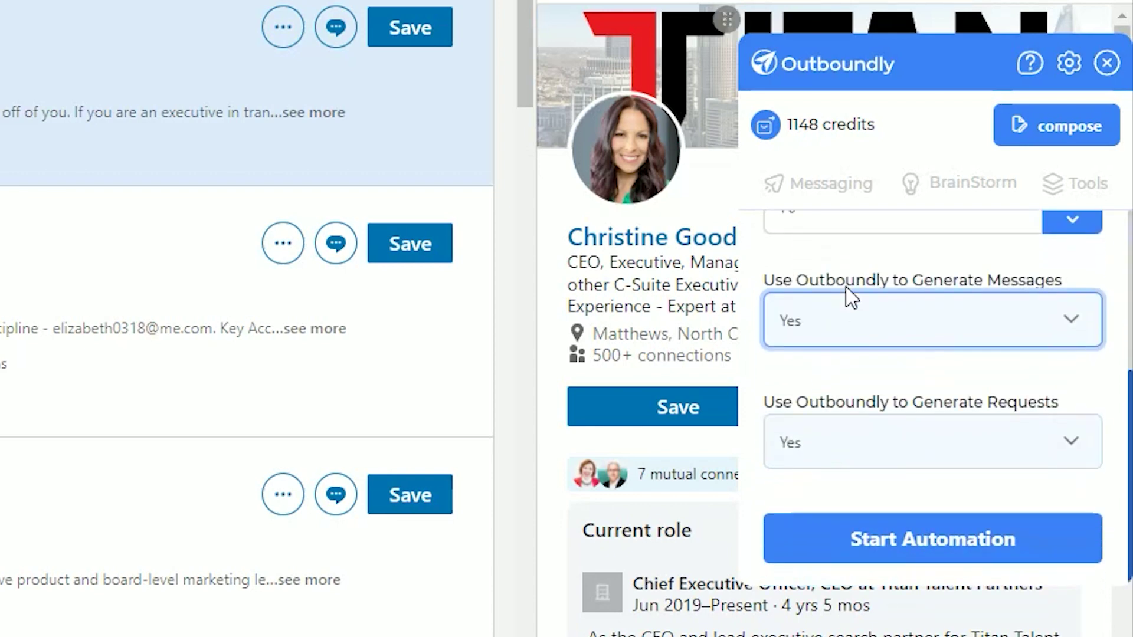
left_click(933, 545)
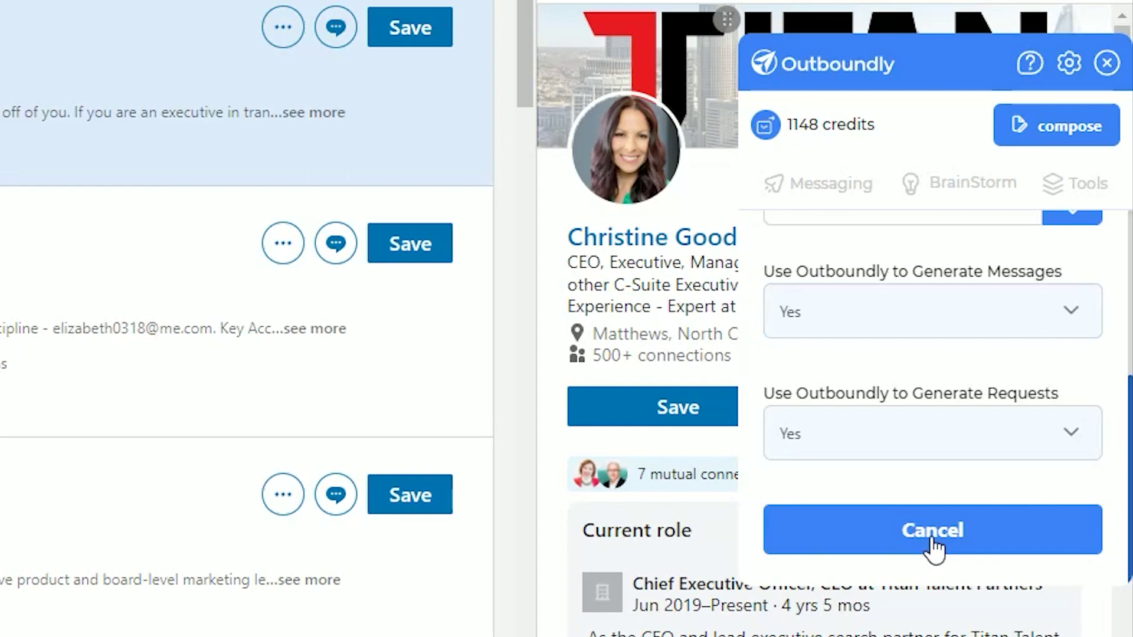